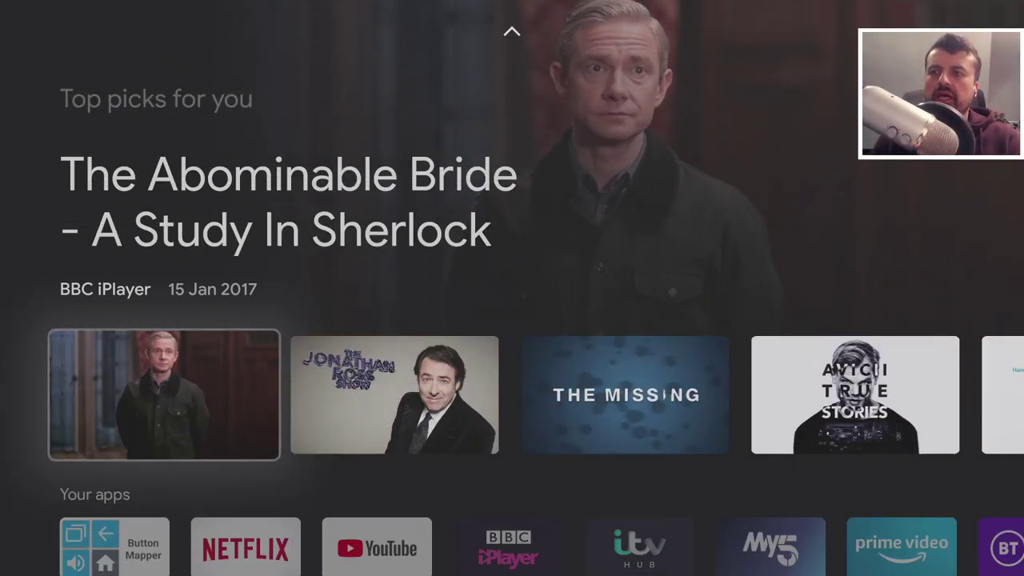
Step: Browse the Top picks row, then press Home to bring up Wolf Launcher's Applications grid
{"action": "key", "text": "Up"}
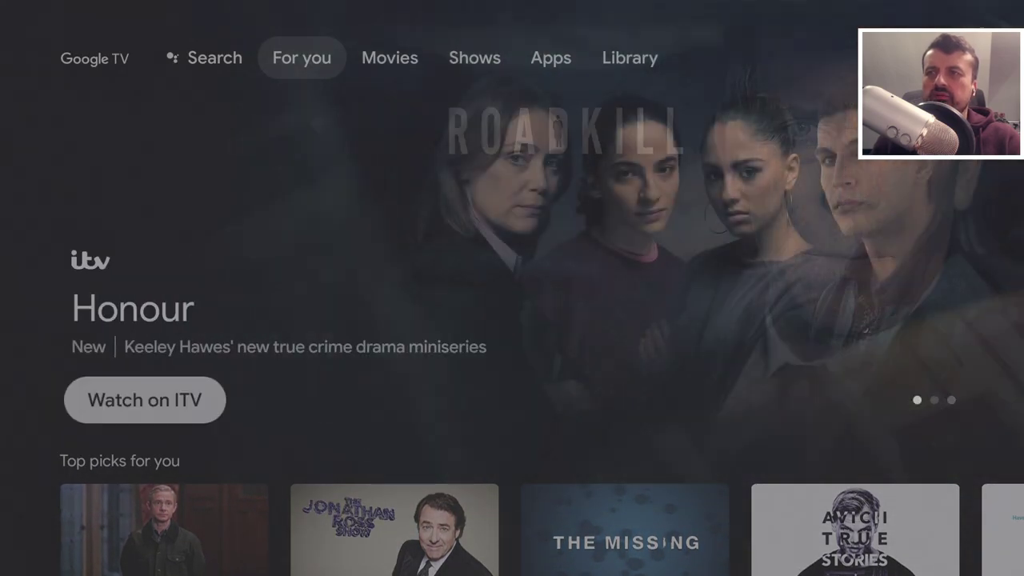
{"action": "key", "text": "Down"}
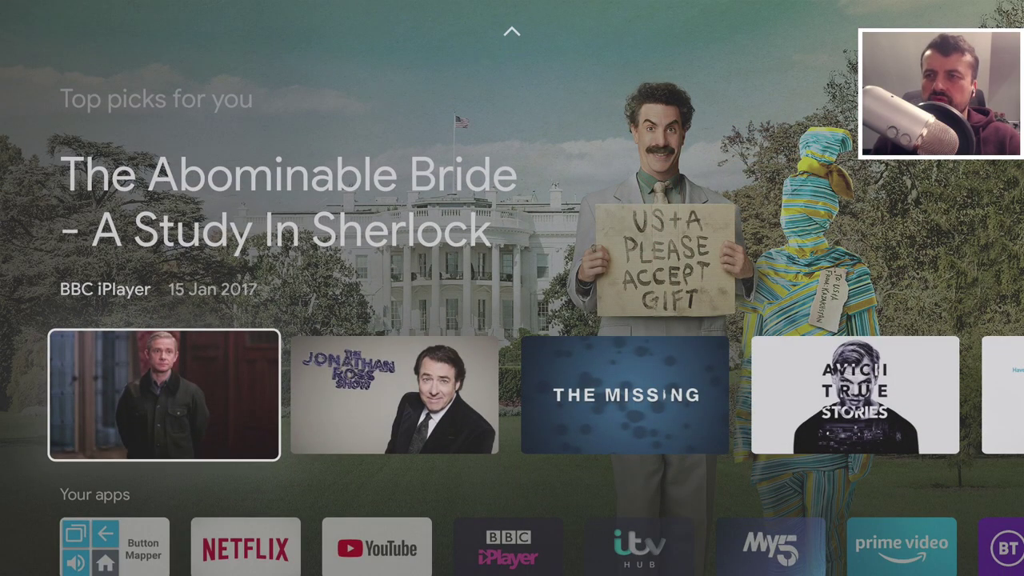
{"action": "key", "text": "Right"}
{"action": "key", "text": "Right"}
{"action": "key", "text": "Right"}
{"action": "key", "text": "Right"}
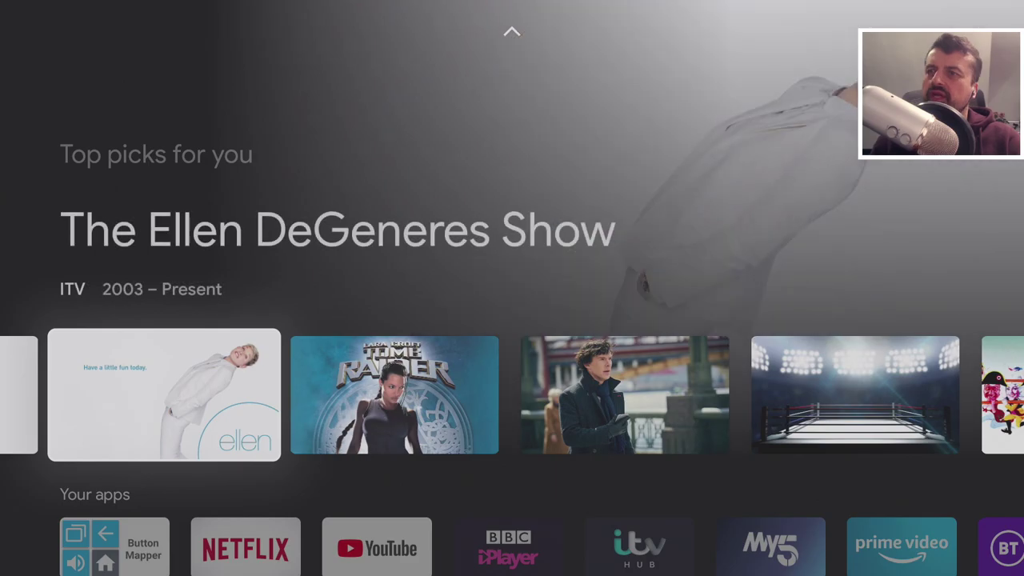
{"action": "key", "text": "Right"}
{"action": "key", "text": "Right"}
{"action": "key", "text": "Right"}
{"action": "key", "text": "Up"}
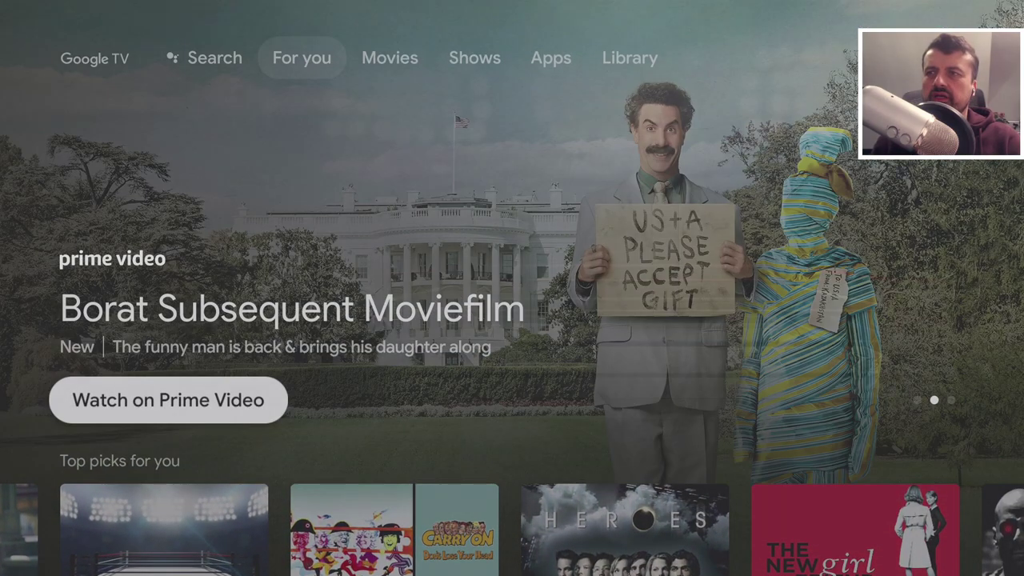
{"action": "key", "text": "Down"}
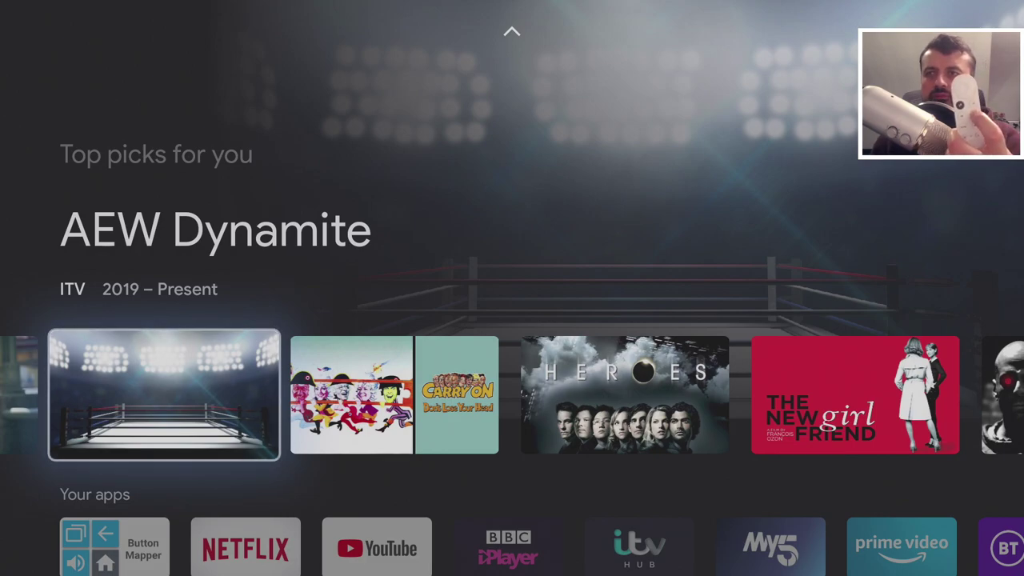
{"action": "key", "text": "Home"}
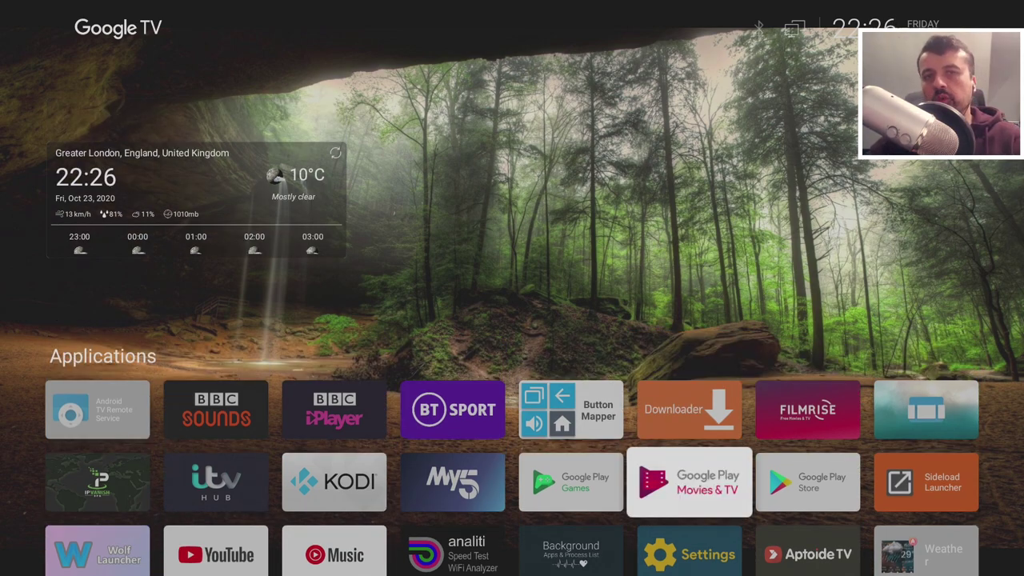
{"action": "key", "text": "Down"}
{"action": "key", "text": "Left"}
{"action": "key", "text": "Left"}
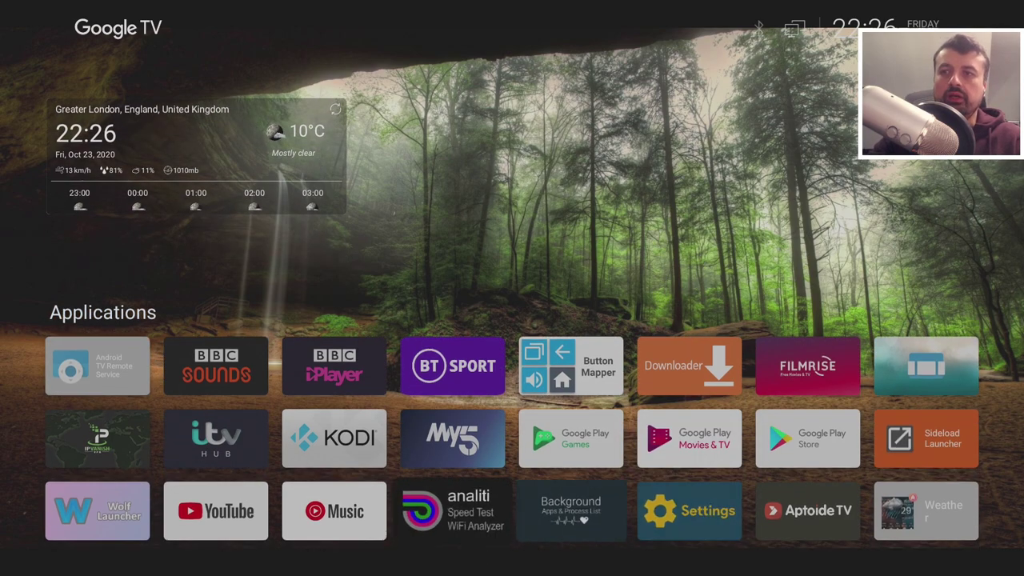
{"action": "key", "text": "Down"}
{"action": "key", "text": "Up"}
{"action": "key", "text": "Up"}
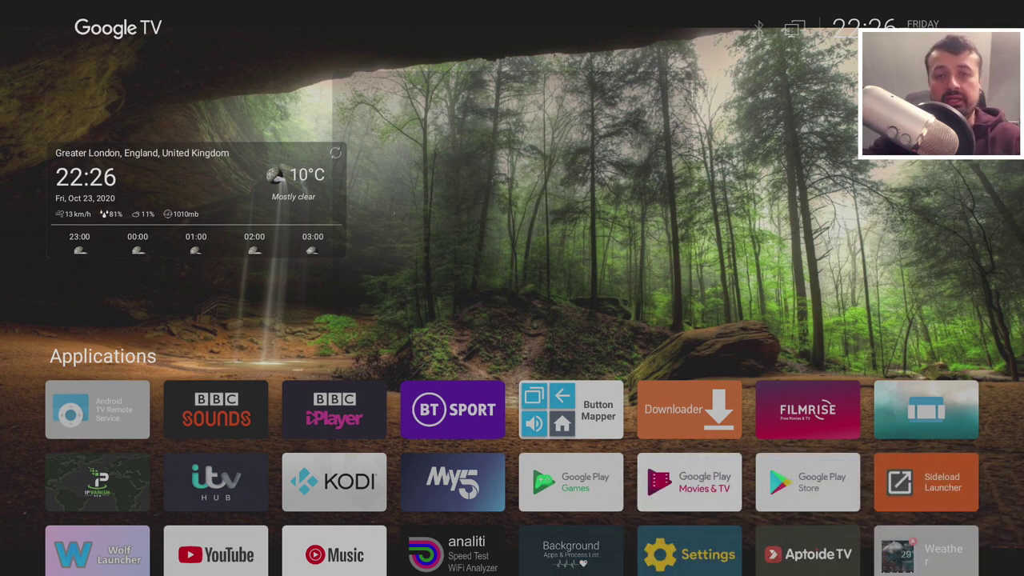
{"action": "key", "text": "Down"}
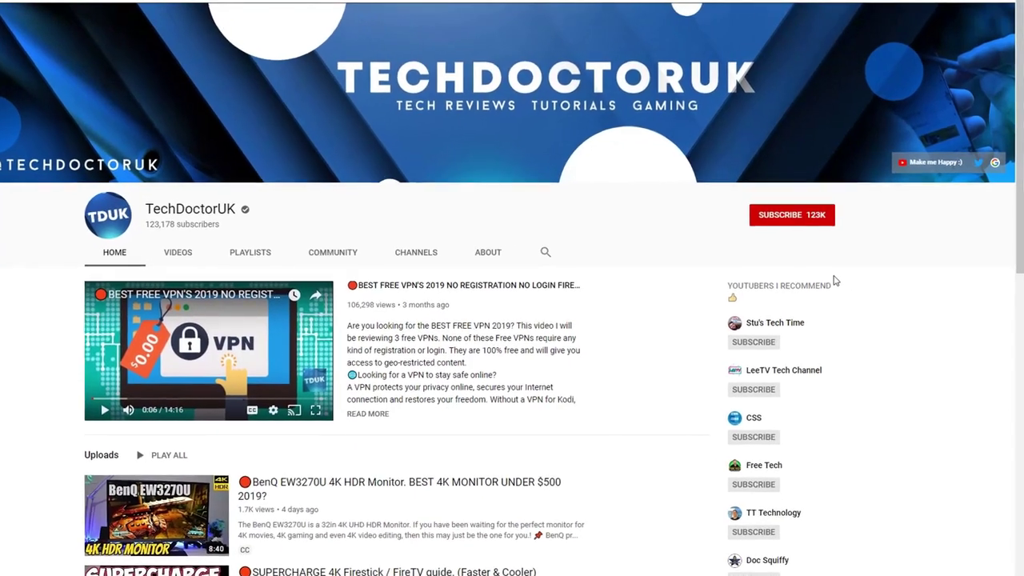
Step: Subscribe to the TechDoctorUK channel and turn on its notification bell
{"action": "left_click", "coordinate": [810, 220]}
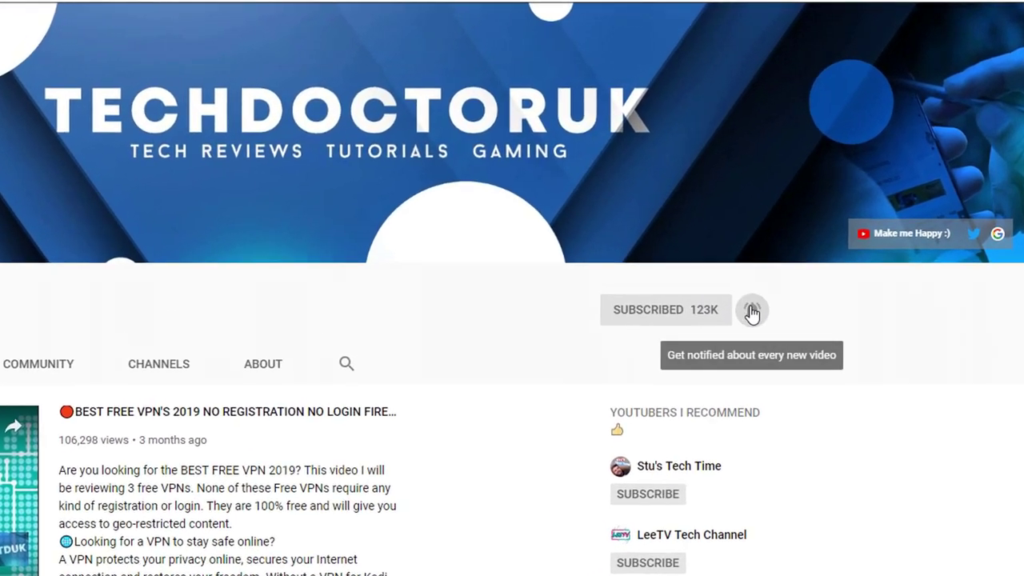
{"action": "left_click", "coordinate": [752, 312]}
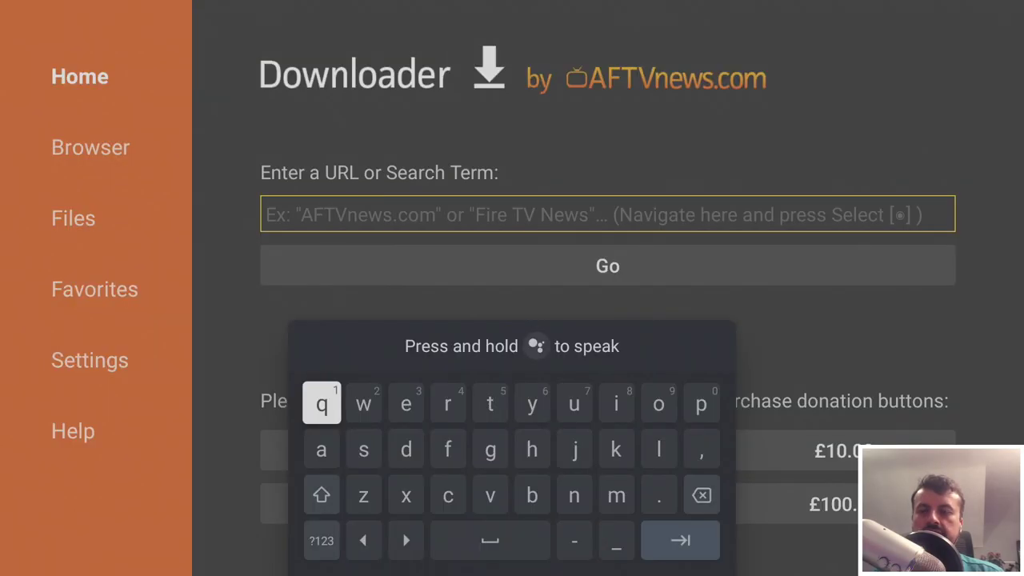
Step: Search Downloader's browser for 'tech doctor UK'
{"action": "key", "text": "Right"}
{"action": "key", "text": "Right"}
{"action": "key", "text": "Right"}
{"action": "key", "text": "Right"}
{"action": "key", "text": "Return"}
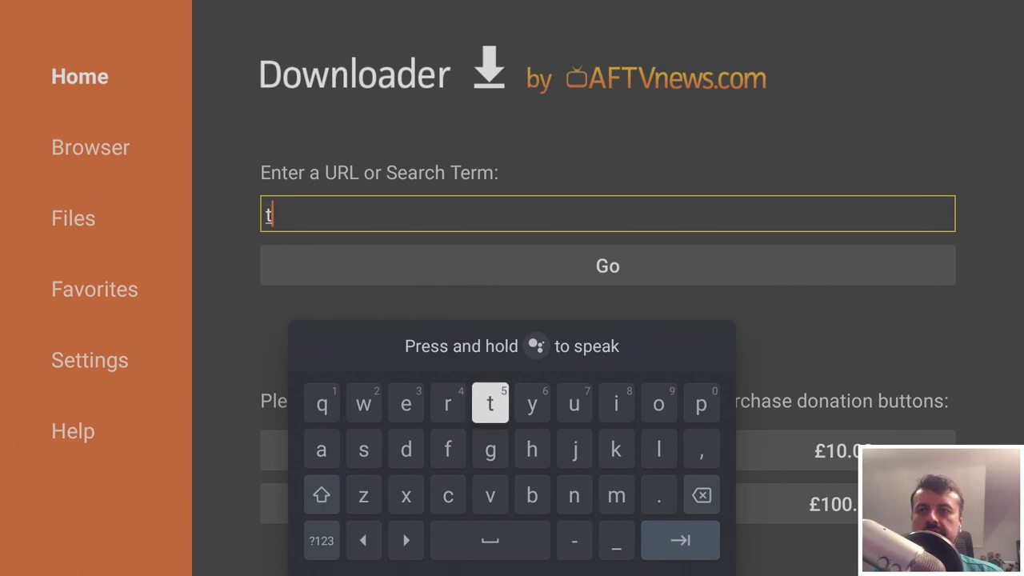
{"action": "key", "text": "Down"}
{"action": "key", "text": "Left"}
{"action": "key", "text": "Right"}
{"action": "key", "text": "Right"}
{"action": "key", "text": "Right"}
{"action": "key", "text": "BackSpace"}
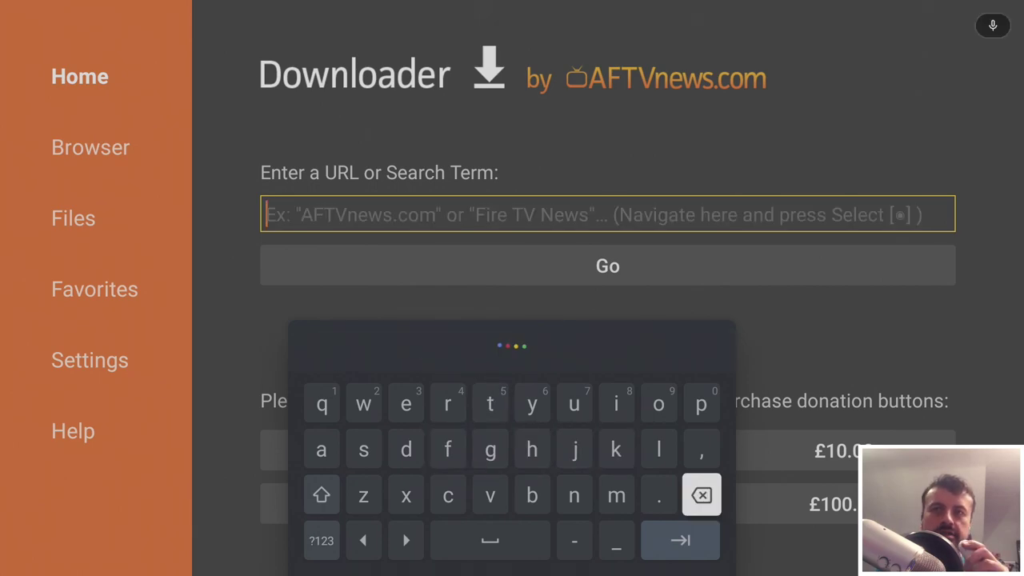
{"action": "type", "text": "tech doctor UK"}
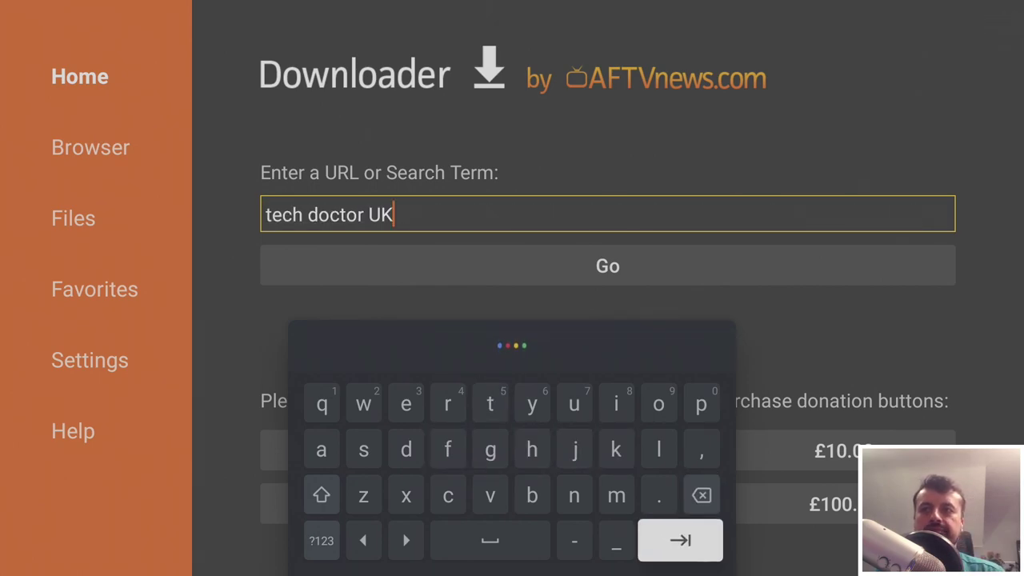
{"action": "key", "text": "Return"}
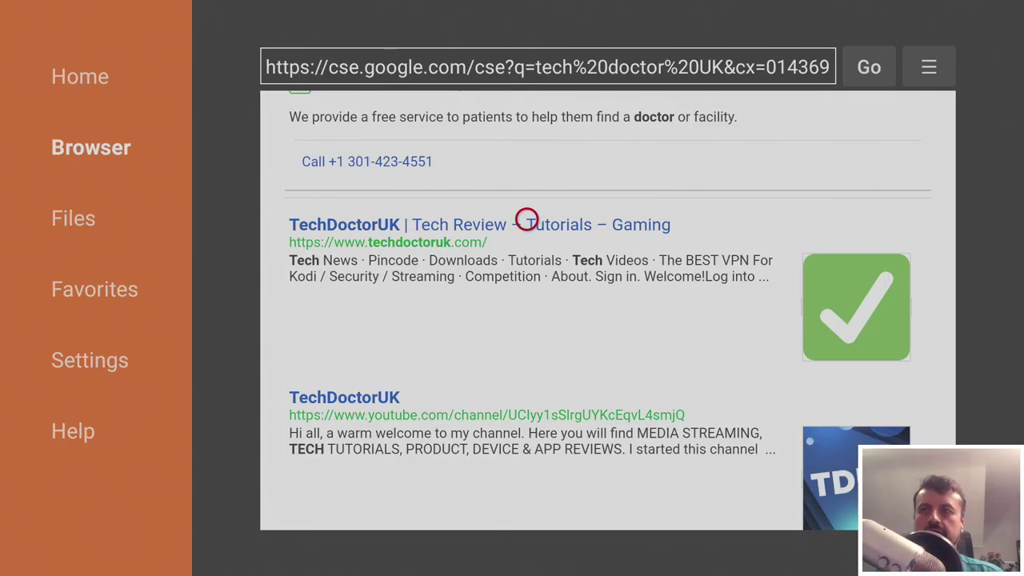
Step: Open techdoctoruk.com and, via Tutorials, the Use Custom Launcher on Chromecast With Google TV article
{"action": "left_click", "coordinate": [527, 219]}
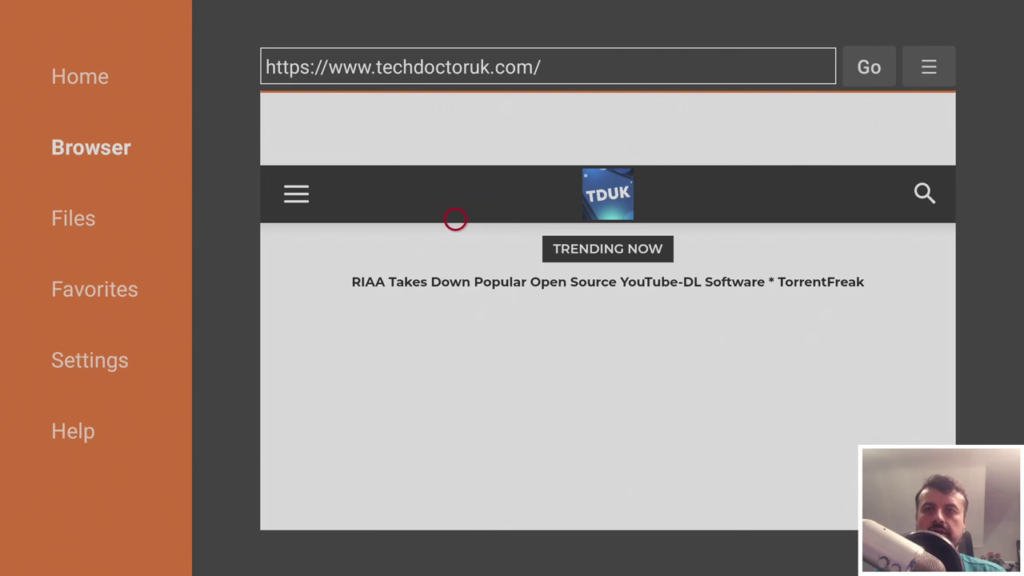
{"action": "left_click", "coordinate": [334, 194]}
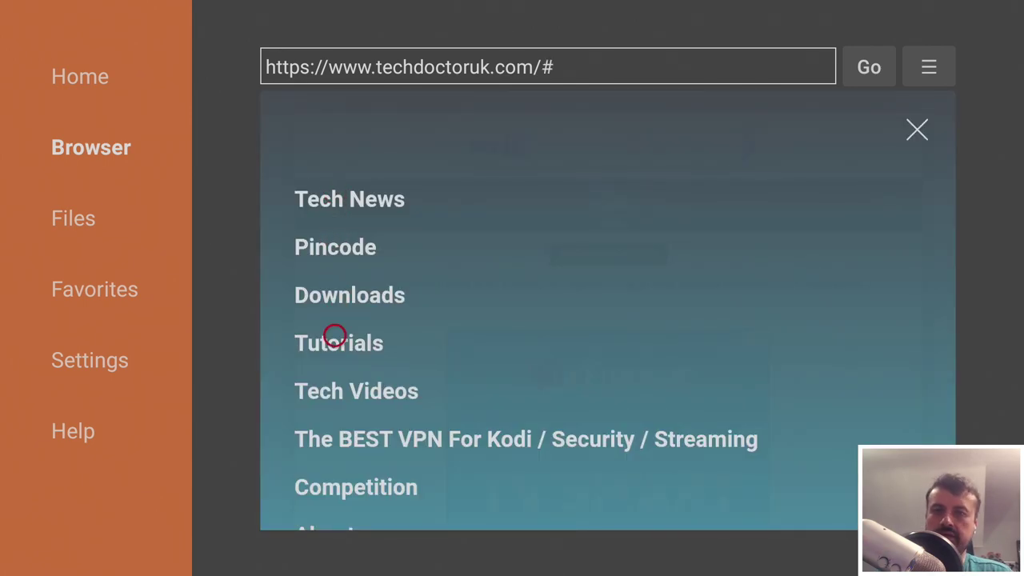
{"action": "left_click", "coordinate": [334, 339]}
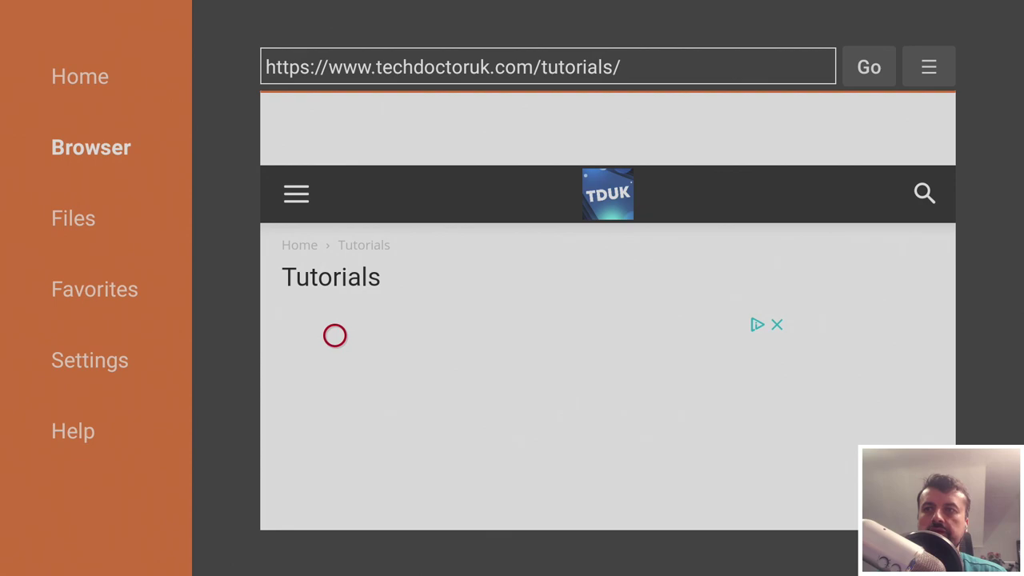
{"action": "left_click", "coordinate": [334, 335]}
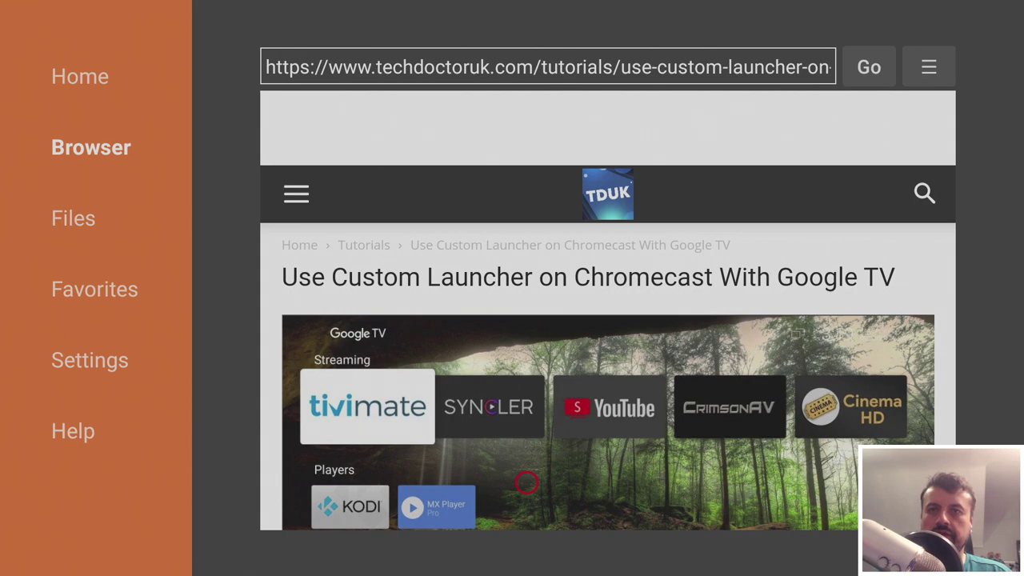
Step: Scroll down to the Button Mapper, Wolf Launcher and Remote ADB Shell links
{"action": "scroll", "coordinate": [526, 482], "scroll_direction": "down", "scroll_amount": 2}
{"action": "scroll", "coordinate": [527, 509], "scroll_direction": "down", "scroll_amount": 1}
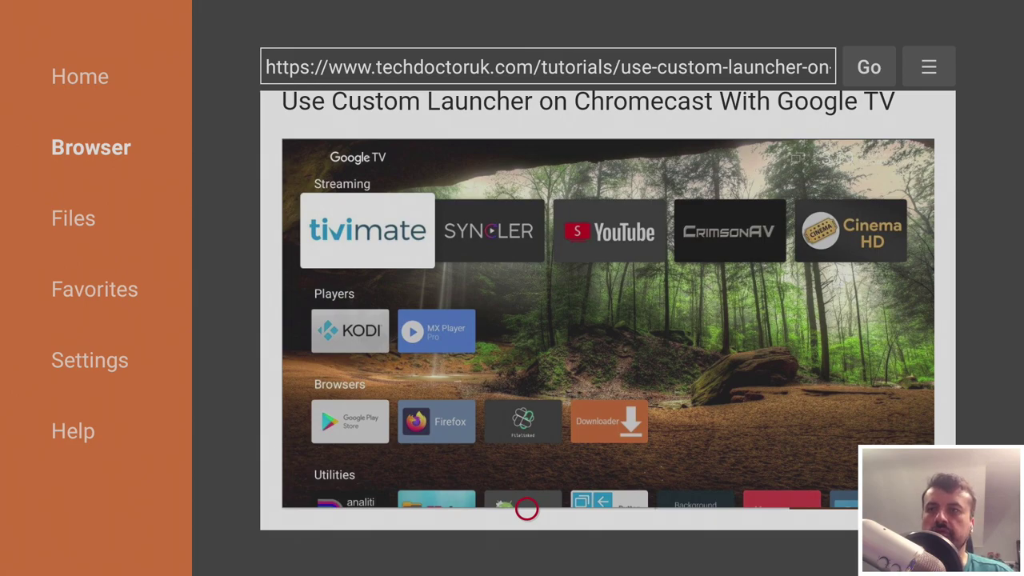
{"action": "scroll", "coordinate": [527, 509], "scroll_direction": "down", "scroll_amount": 4}
{"action": "scroll", "coordinate": [527, 508], "scroll_direction": "down", "scroll_amount": 8}
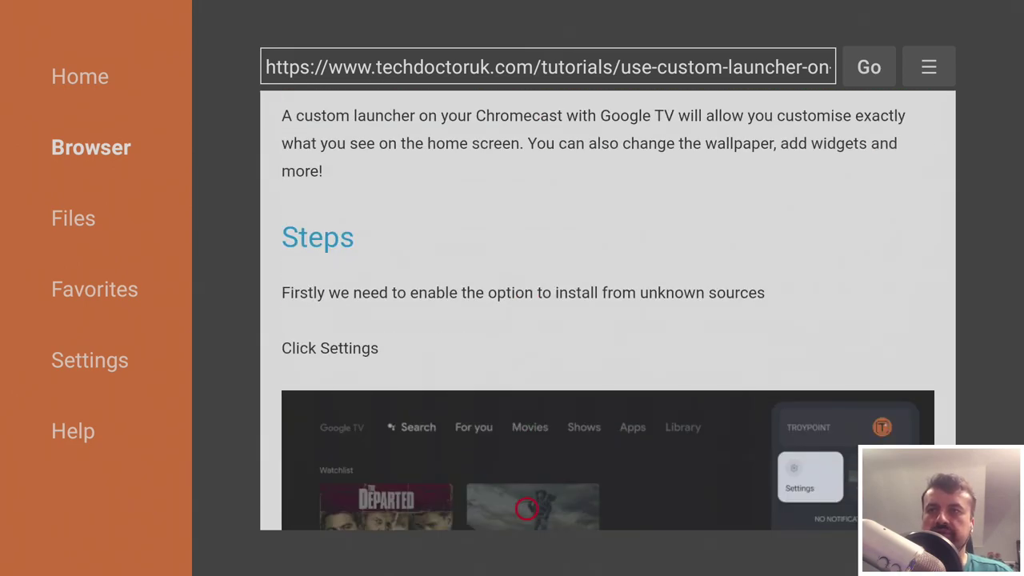
{"action": "scroll", "coordinate": [526, 509], "scroll_direction": "down", "scroll_amount": 10}
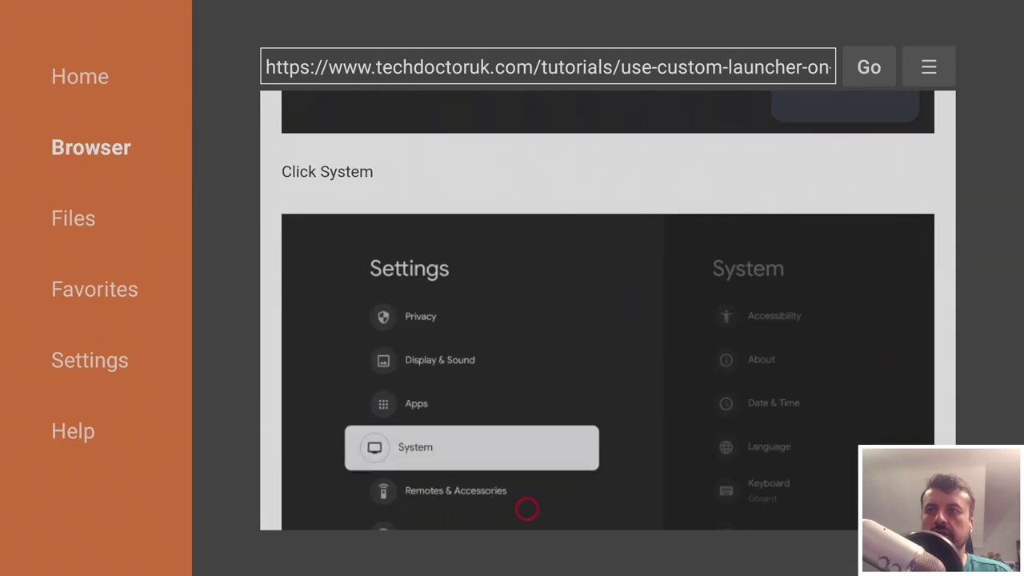
{"action": "scroll", "coordinate": [527, 509], "scroll_direction": "down", "scroll_amount": 20}
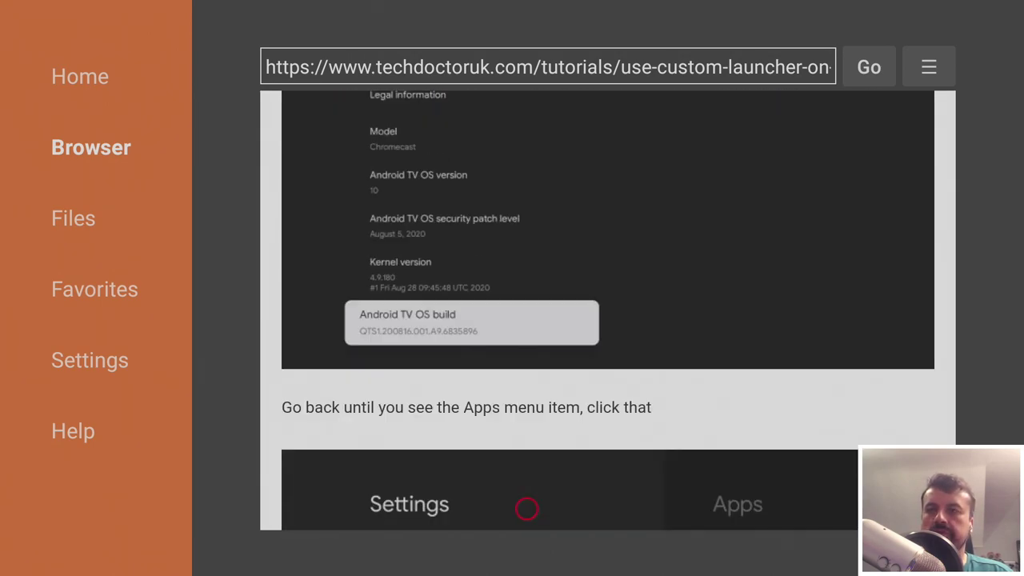
{"action": "scroll", "coordinate": [527, 509], "scroll_direction": "down", "scroll_amount": 20}
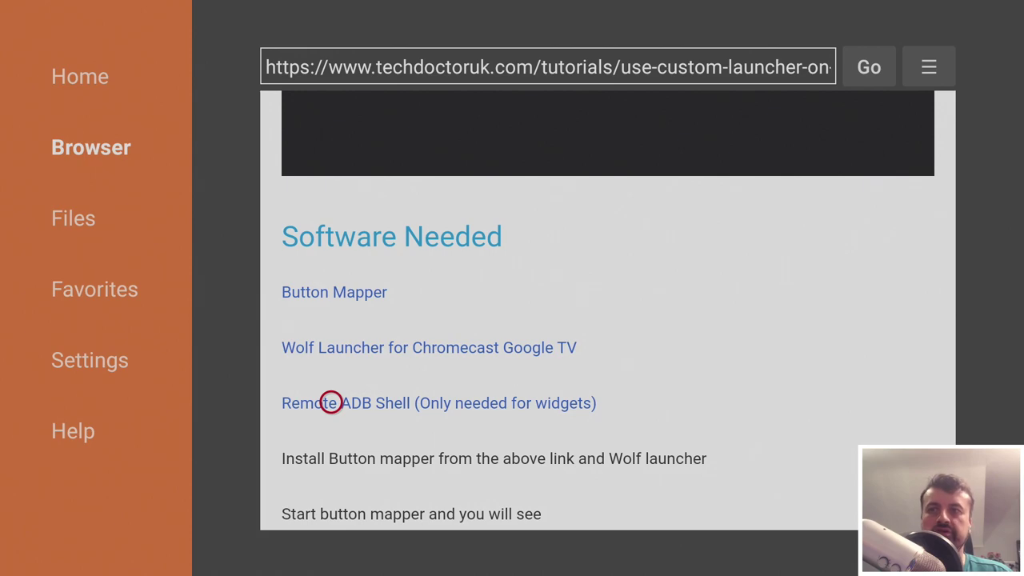
Step: Scroll through the tutorial's Button Mapper setup screenshots
{"action": "scroll", "coordinate": [332, 508], "scroll_direction": "down", "scroll_amount": 1}
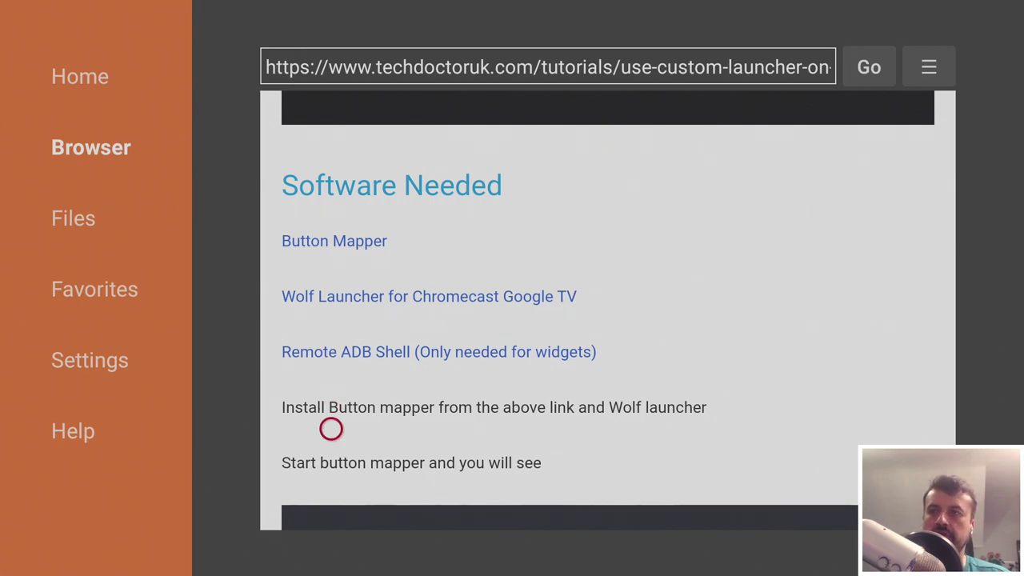
{"action": "scroll", "coordinate": [331, 508], "scroll_direction": "down", "scroll_amount": 3}
{"action": "scroll", "coordinate": [331, 509], "scroll_direction": "down", "scroll_amount": 10}
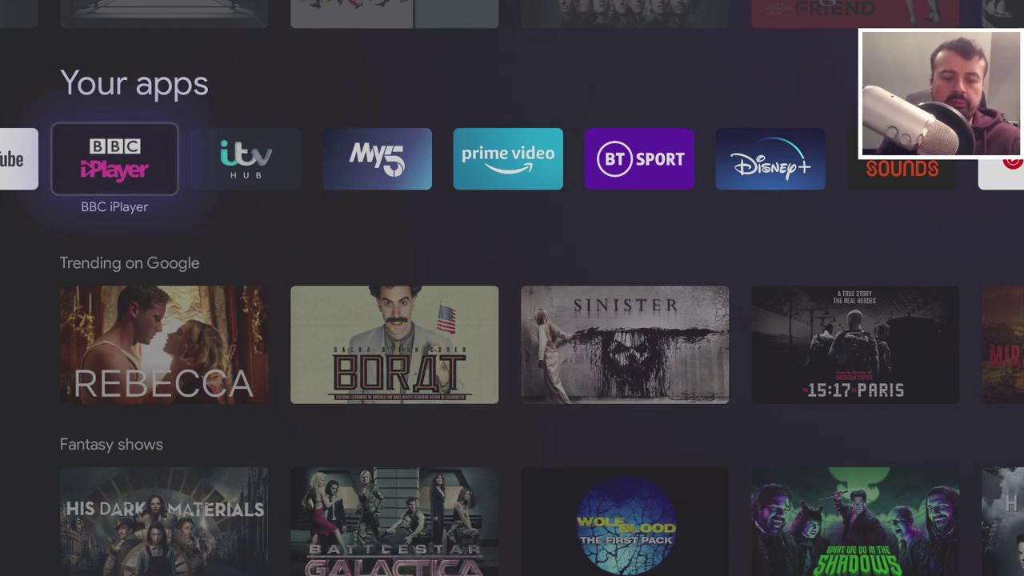
Step: Voice-search 'sideload launcher', launch it, and highlight Button Mapper in its app grid
{"action": "key", "text": "super+a"}
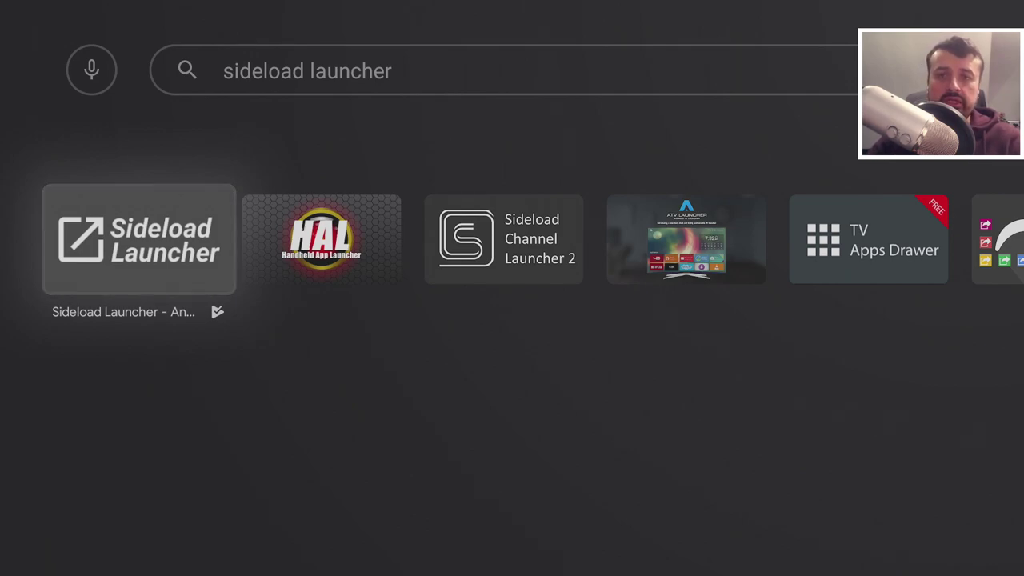
{"action": "key", "text": "Right"}
{"action": "key", "text": "Left"}
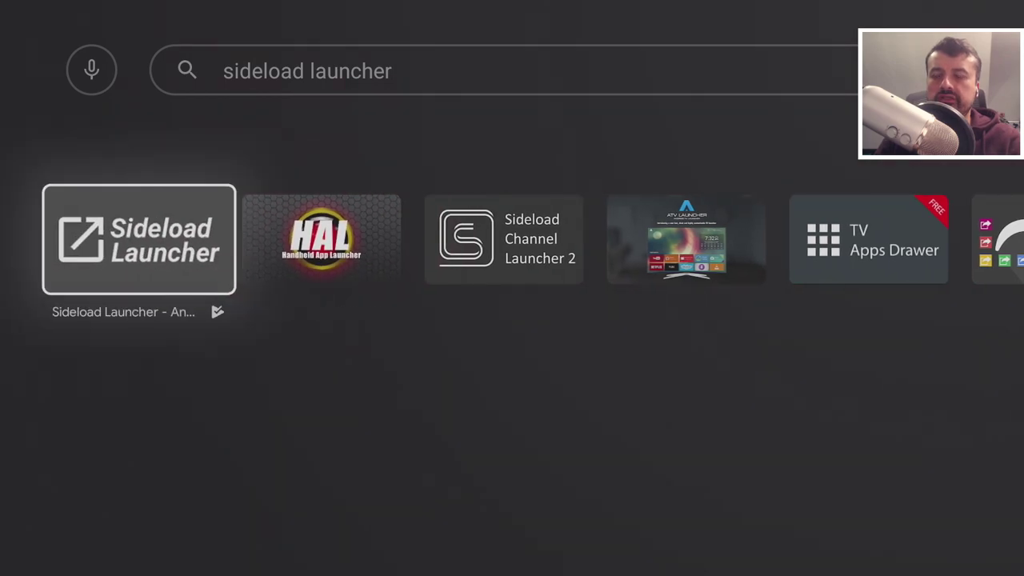
{"action": "key", "text": "Return"}
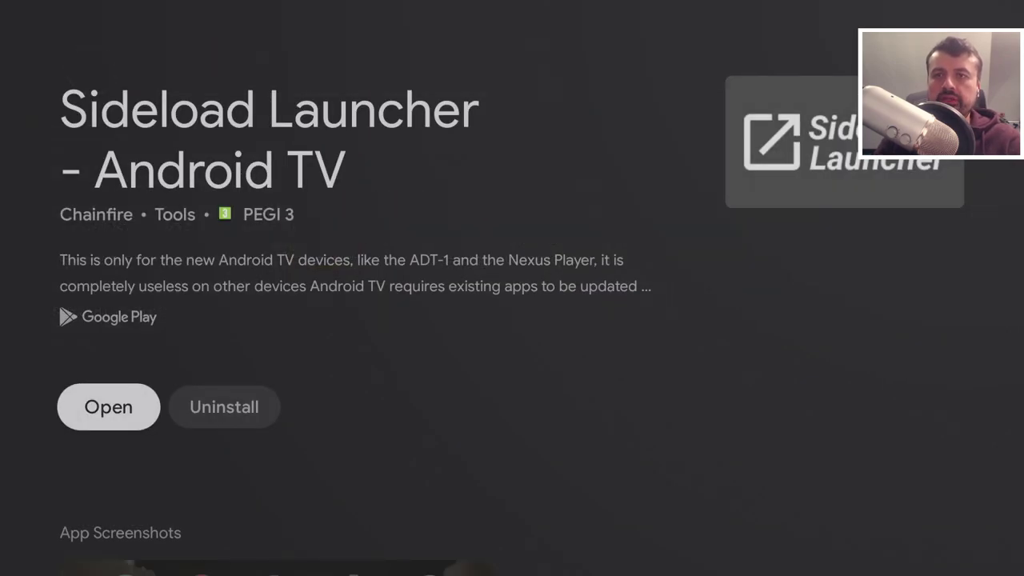
{"action": "key", "text": "Return"}
{"action": "key", "text": "Left"}
{"action": "key", "text": "Left"}
{"action": "key", "text": "Left"}
{"action": "key", "text": "Up"}
{"action": "key", "text": "Up"}
{"action": "key", "text": "Right"}
{"action": "key", "text": "Left"}
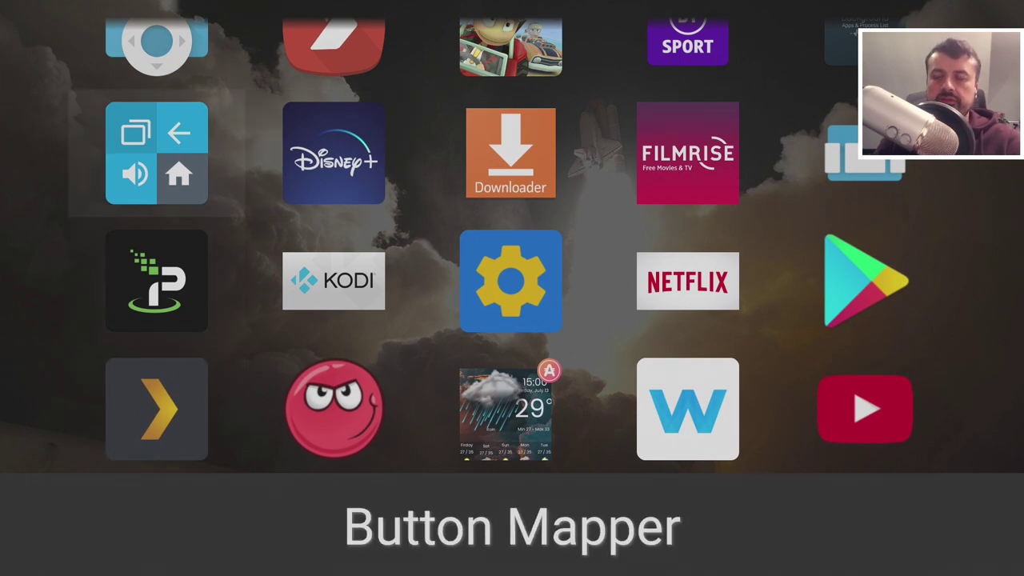
Step: Launch Button Mapper, accept its Start Accessibility Service prompt, and reach System settings
{"action": "key", "text": "Return"}
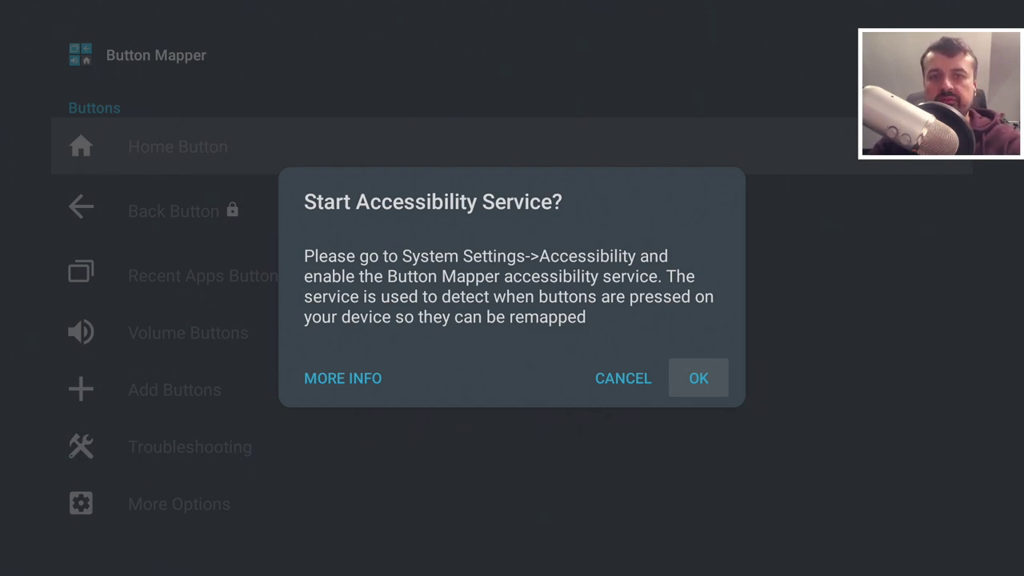
{"action": "left_click", "coordinate": [623, 377]}
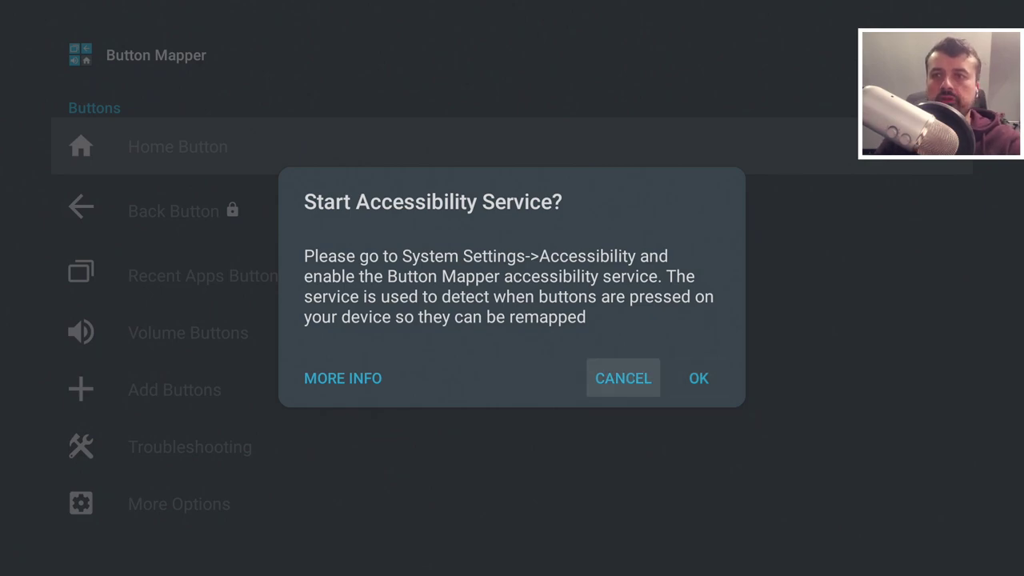
{"action": "key", "text": "Right"}
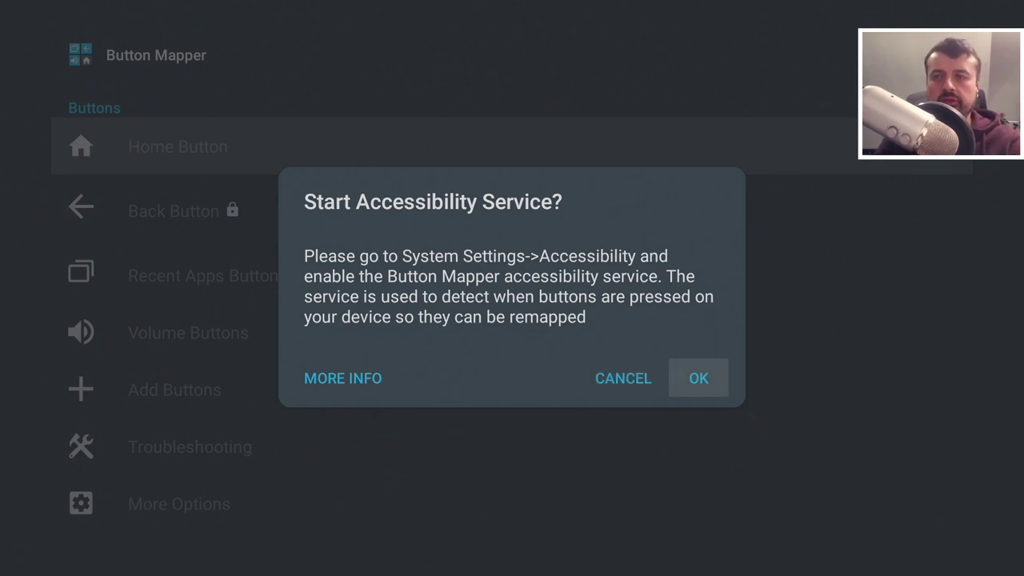
{"action": "key", "text": "Return"}
{"action": "key", "text": "Down"}
{"action": "key", "text": "Down"}
{"action": "key", "text": "Down"}
{"action": "key", "text": "Up"}
{"action": "key", "text": "Up"}
{"action": "key", "text": "Right"}
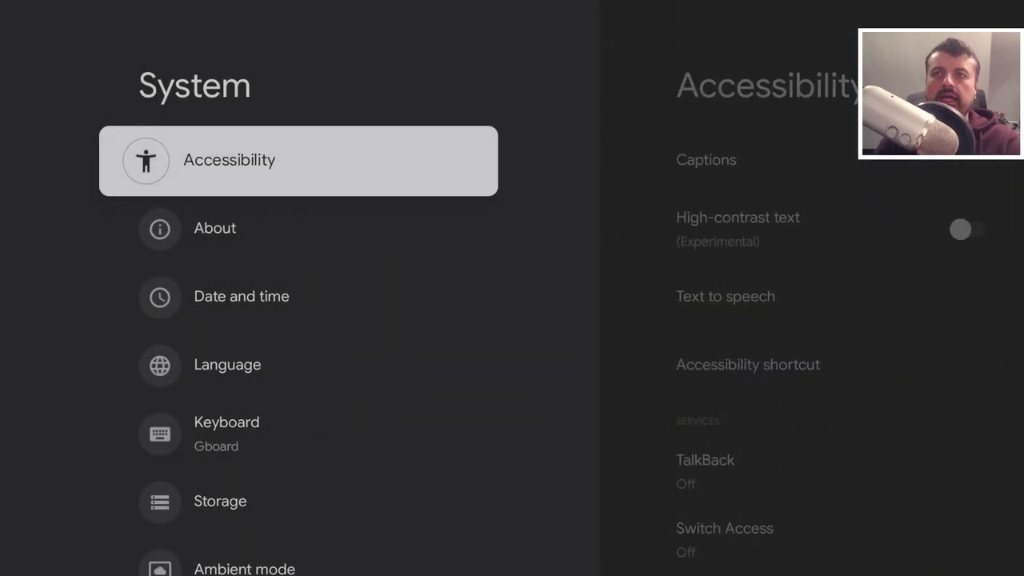
Step: In Accessibility, open the Button Mapper service and select Enable
{"action": "key", "text": "Right"}
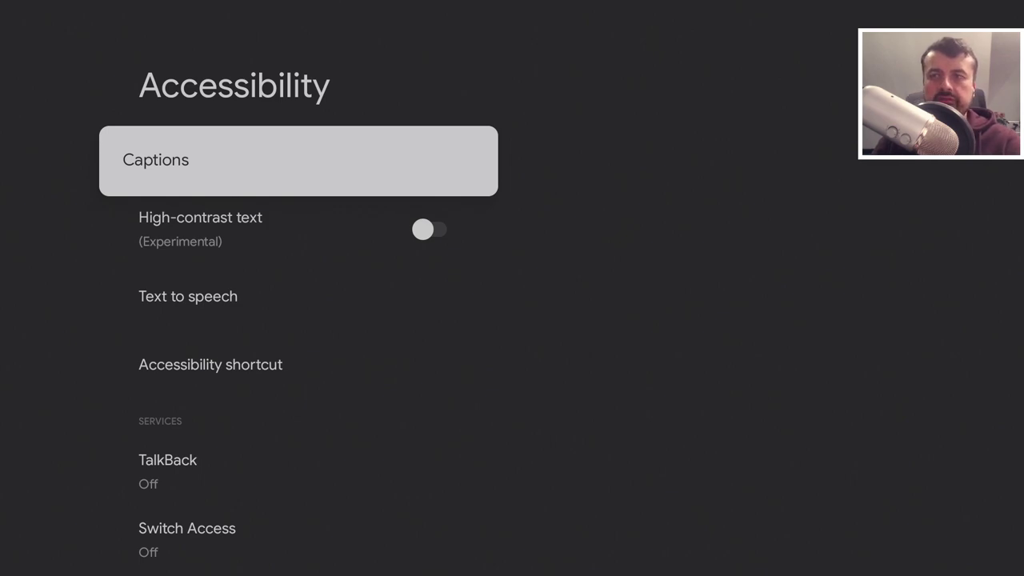
{"action": "key", "text": "Down"}
{"action": "key", "text": "Down"}
{"action": "key", "text": "Down"}
{"action": "key", "text": "Down"}
{"action": "key", "text": "Down"}
{"action": "key", "text": "Down"}
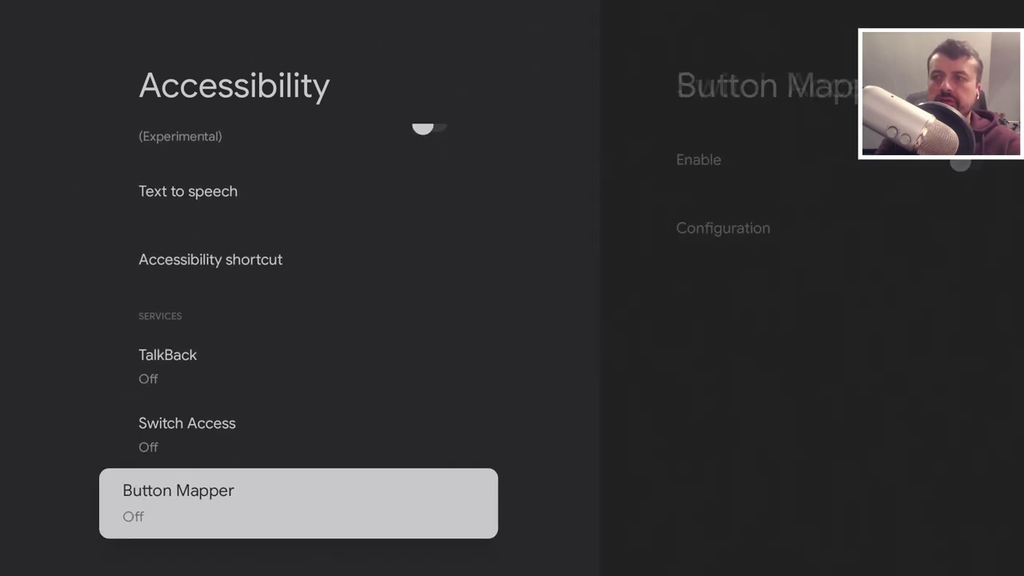
{"action": "key", "text": "Up"}
{"action": "key", "text": "Down"}
{"action": "key", "text": "Right"}
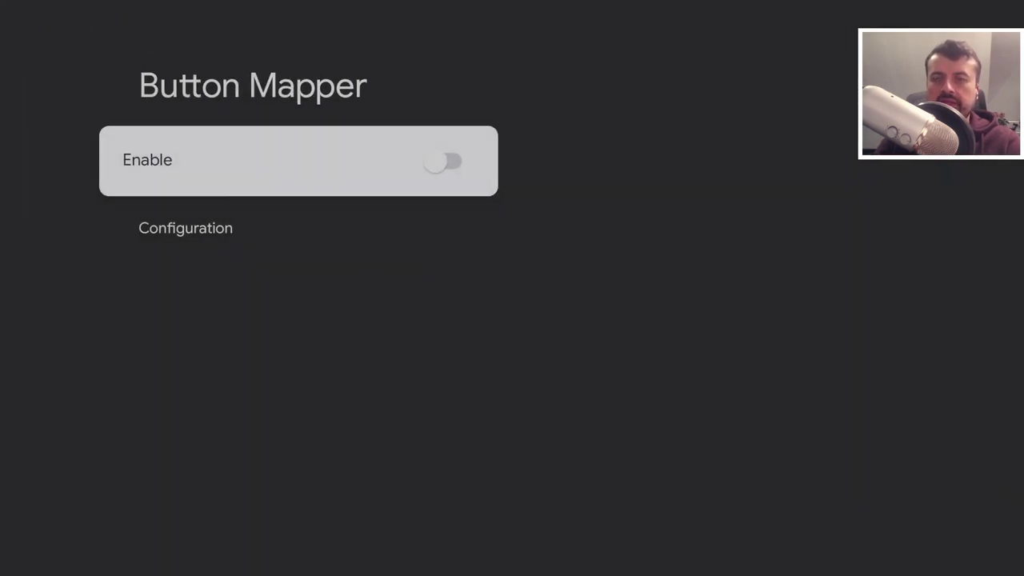
{"action": "key", "text": "Return"}
{"action": "key", "text": "Return"}
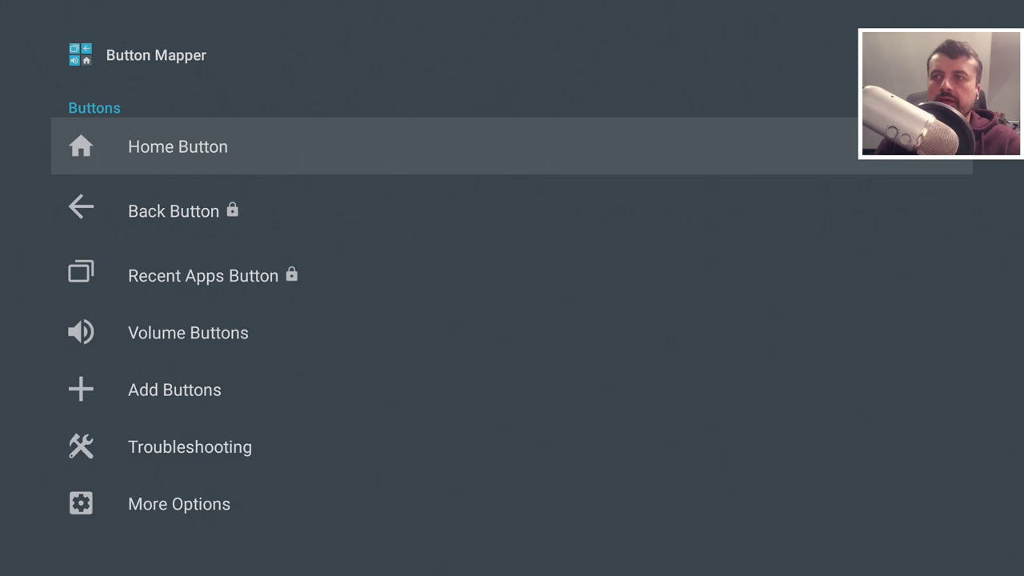
Step: Open Home Button customization and the Single tap action chooser
{"action": "key", "text": "Down"}
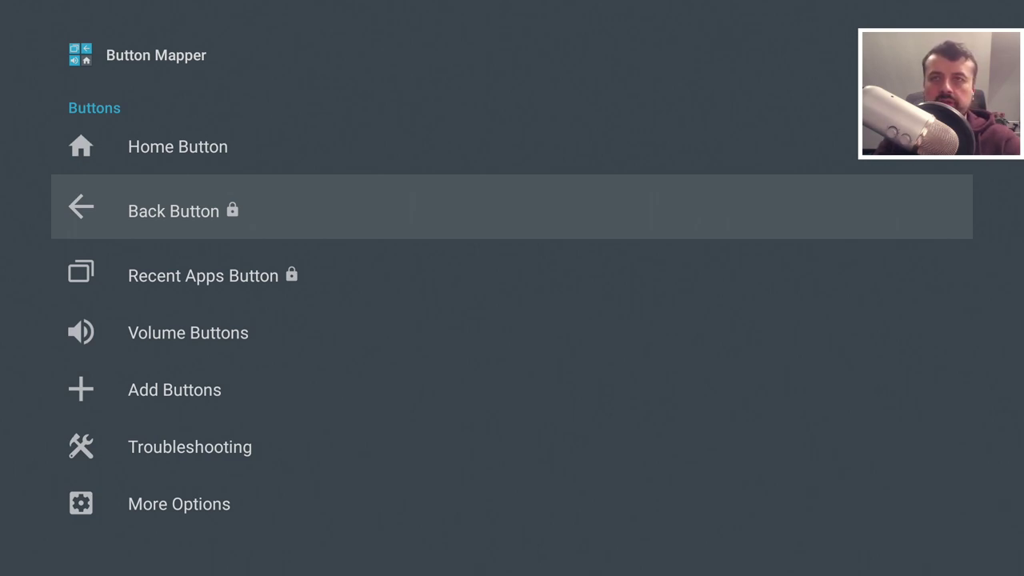
{"action": "key", "text": "Down"}
{"action": "key", "text": "Up"}
{"action": "key", "text": "Up"}
{"action": "key", "text": "Return"}
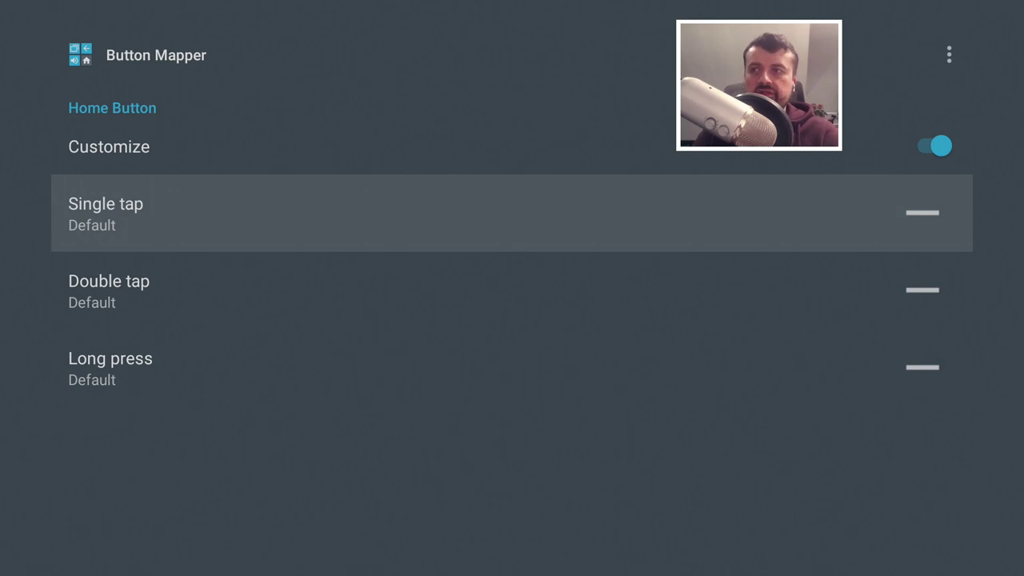
{"action": "key", "text": "Down"}
{"action": "key", "text": "Down"}
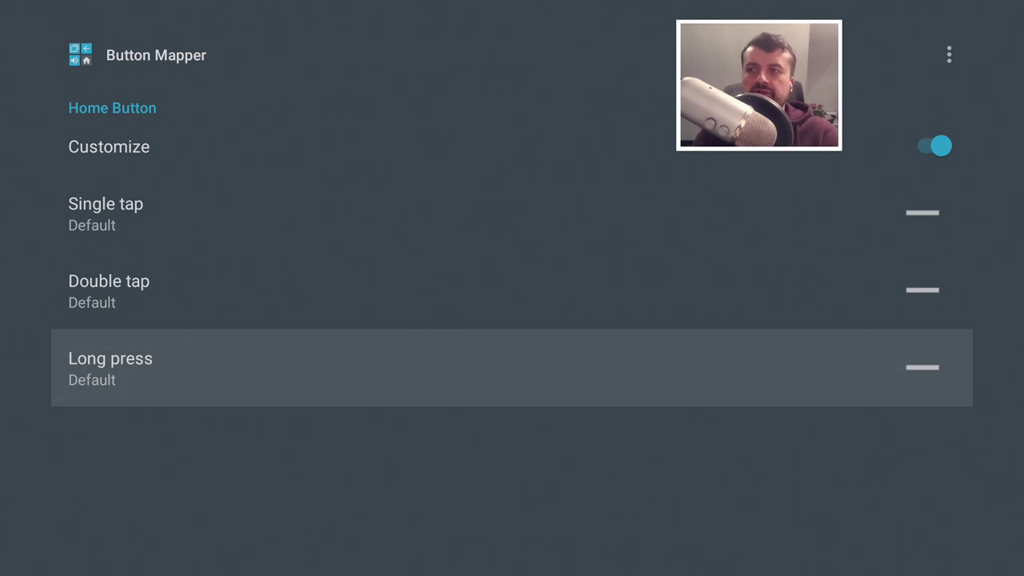
{"action": "key", "text": "Up"}
{"action": "key", "text": "Up"}
{"action": "key", "text": "Return"}
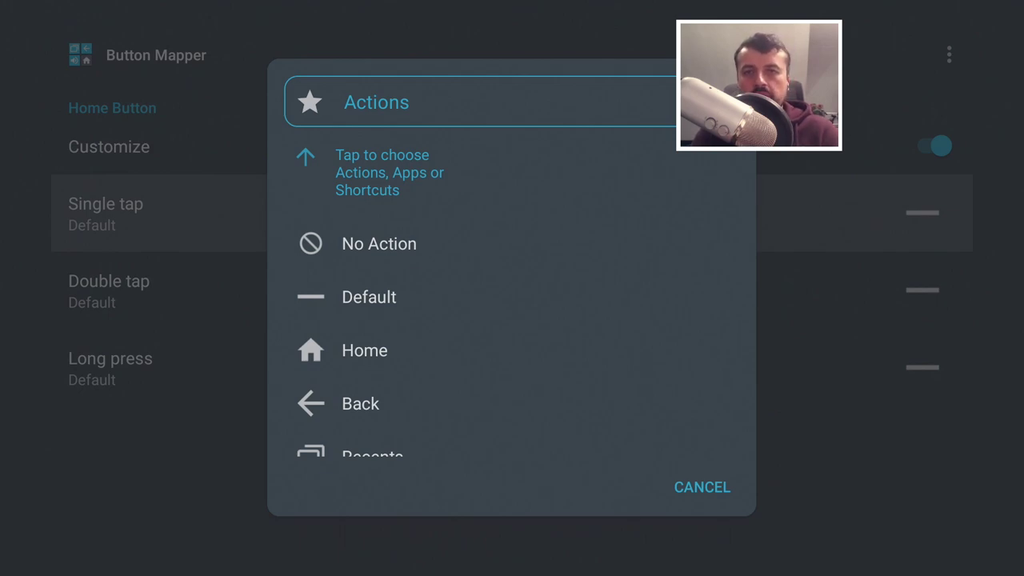
Step: Set Home Single tap to the Wolf Launcher application, then open the Double tap chooser
{"action": "key", "text": "Down"}
{"action": "key", "text": "Down"}
{"action": "key", "text": "Up"}
{"action": "key", "text": "Up"}
{"action": "key", "text": "Return"}
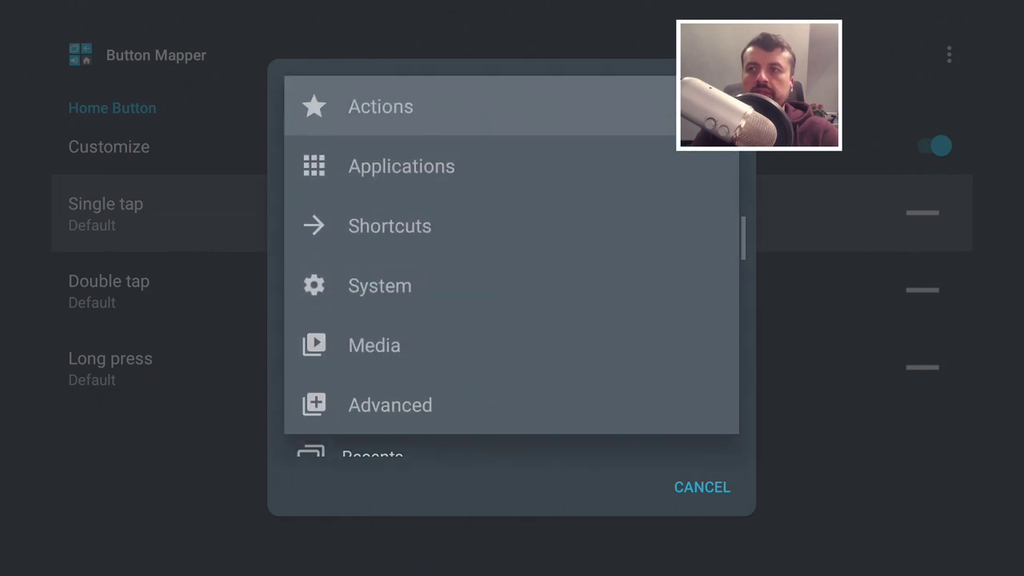
{"action": "key", "text": "Down"}
{"action": "key", "text": "Return"}
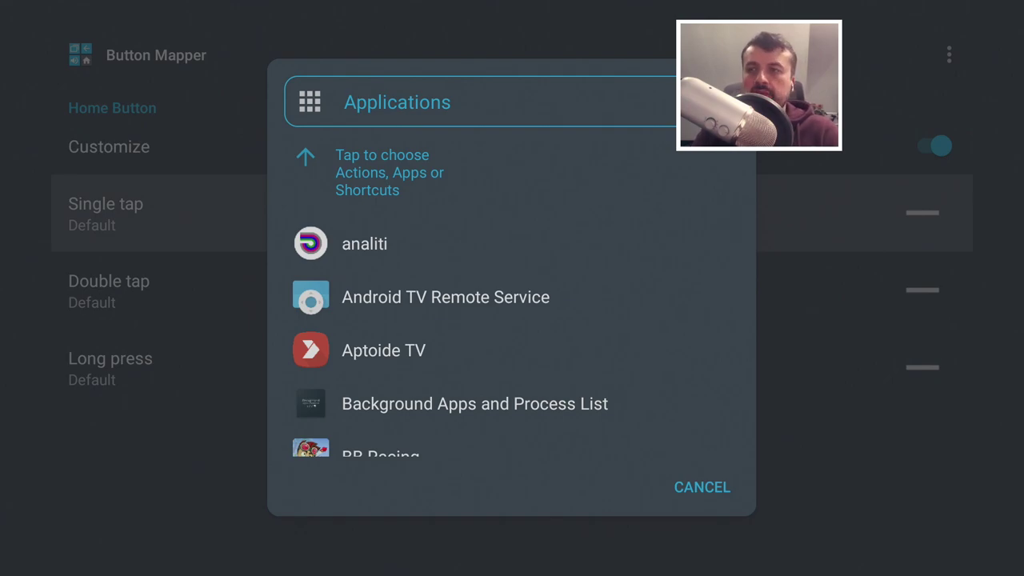
{"action": "key", "text": "Down"}
{"action": "key", "text": "Down"}
{"action": "key", "text": "Down"}
{"action": "key", "text": "Down"}
{"action": "key", "text": "Down"}
{"action": "key", "text": "Down"}
{"action": "key", "text": "Down"}
{"action": "key", "text": "Down"}
{"action": "key", "text": "Down"}
{"action": "key", "text": "Down"}
{"action": "key", "text": "Down"}
{"action": "key", "text": "Down"}
{"action": "key", "text": "Down"}
{"action": "key", "text": "Down"}
{"action": "key", "text": "Down"}
{"action": "key", "text": "Down"}
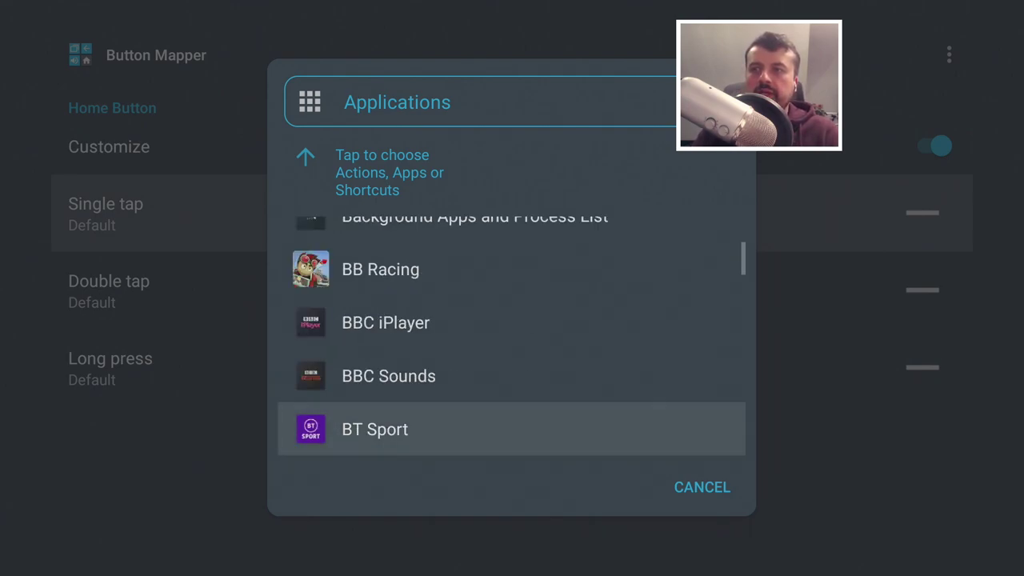
{"action": "key", "text": "Down"}
{"action": "key", "text": "Down"}
{"action": "key", "text": "Down"}
{"action": "key", "text": "Down"}
{"action": "key", "text": "Down"}
{"action": "key", "text": "Down"}
{"action": "key", "text": "Down"}
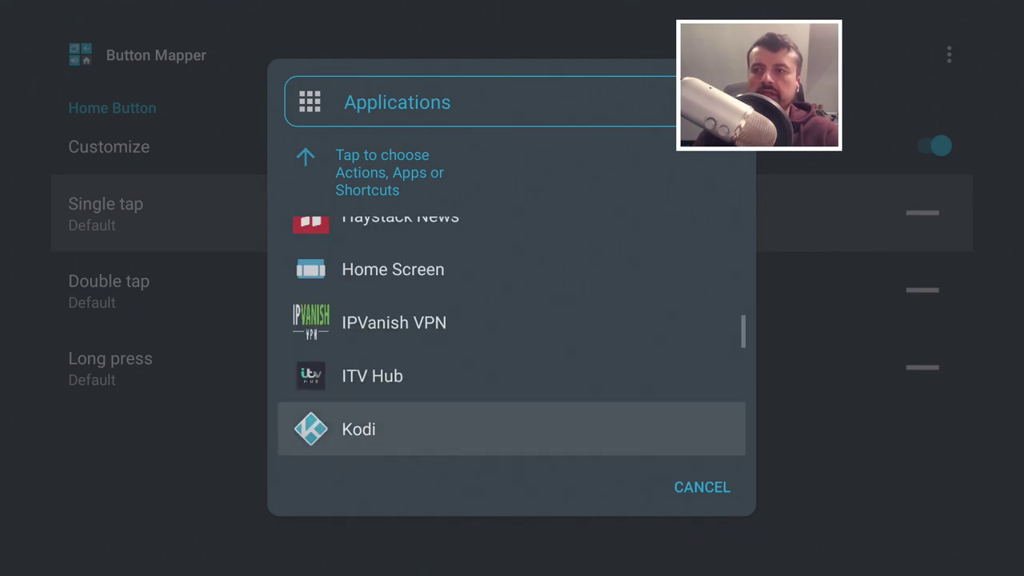
{"action": "key", "text": "Down"}
{"action": "key", "text": "Down"}
{"action": "key", "text": "Down"}
{"action": "key", "text": "Down"}
{"action": "key", "text": "Down"}
{"action": "key", "text": "Down"}
{"action": "key", "text": "Down"}
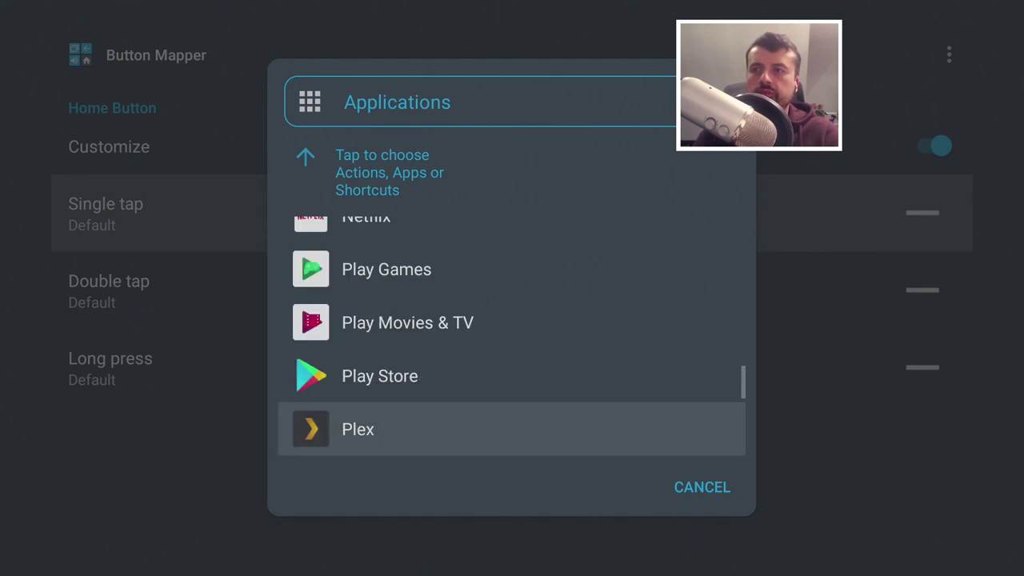
{"action": "key", "text": "Down"}
{"action": "key", "text": "Down"}
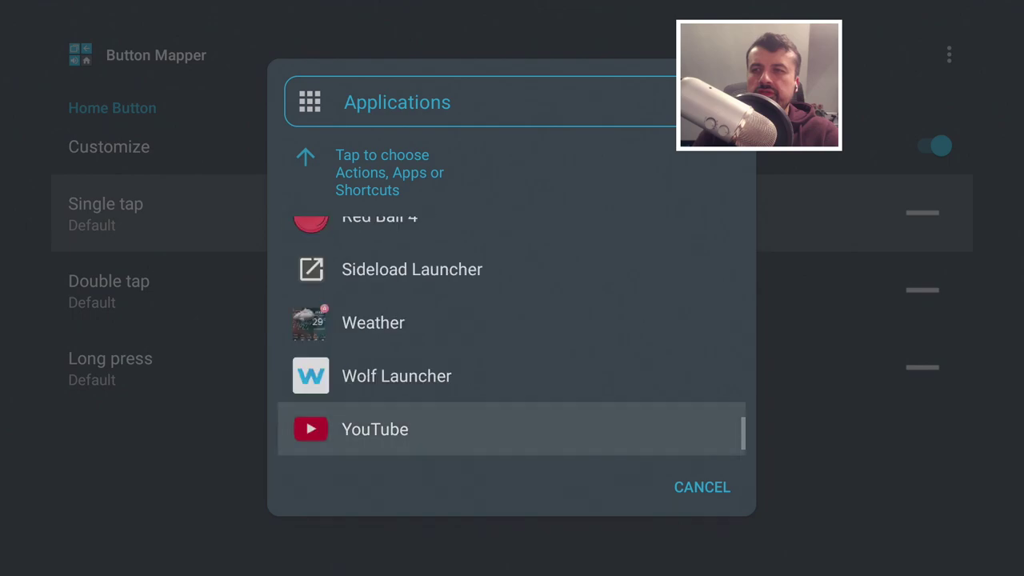
{"action": "key", "text": "Up"}
{"action": "key", "text": "Return"}
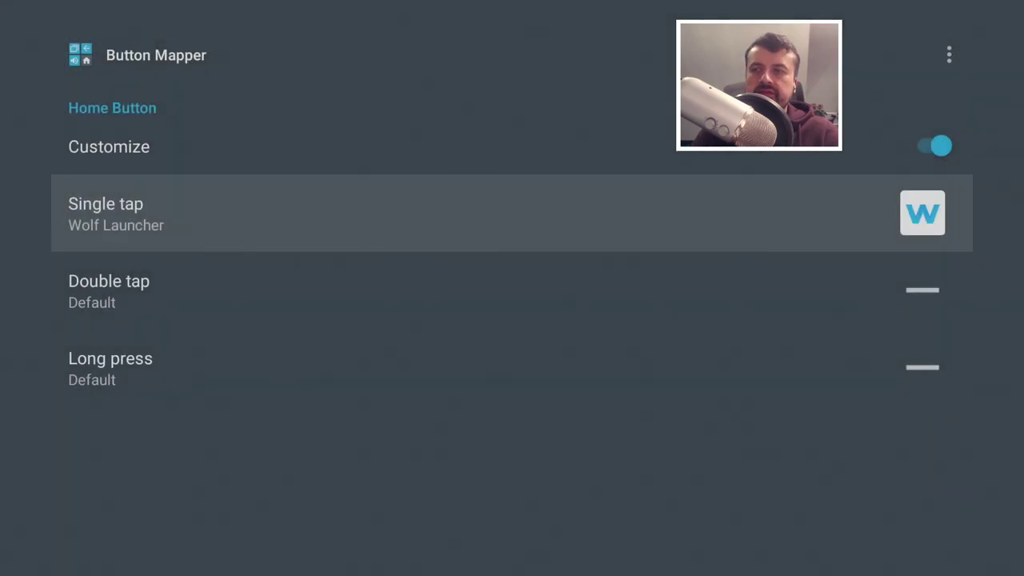
{"action": "key", "text": "Down"}
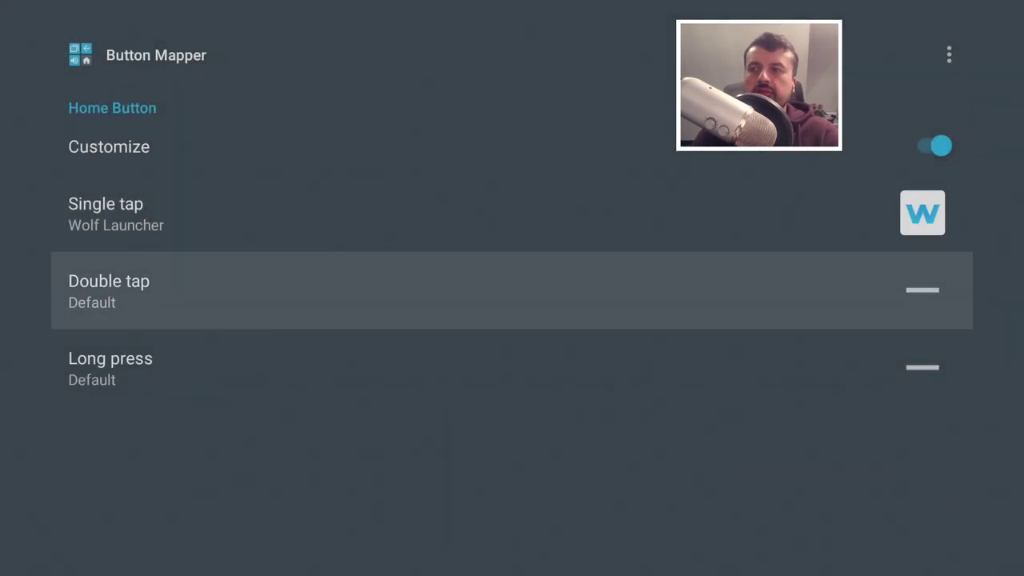
{"action": "key", "text": "Return"}
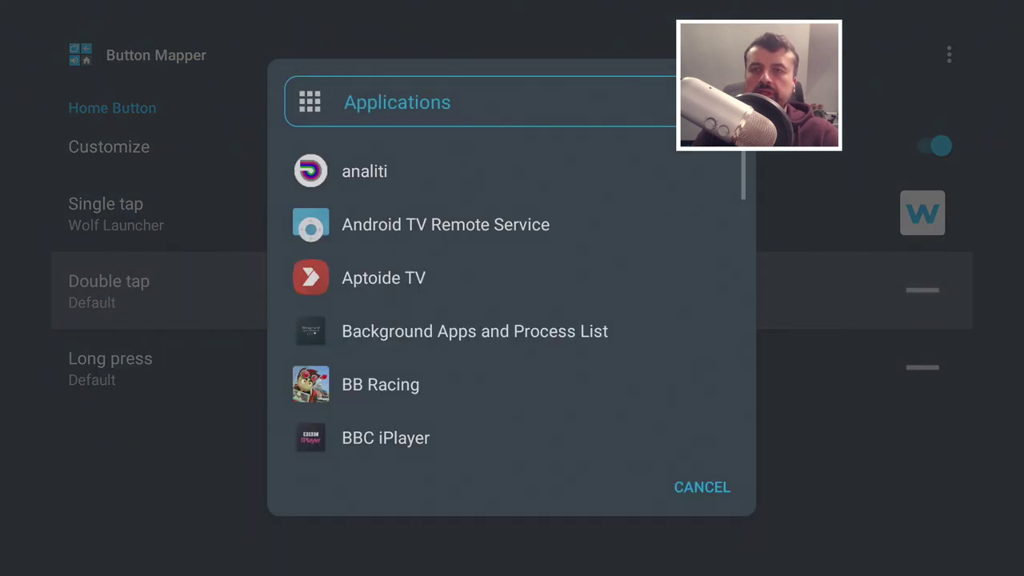
Step: Assign Quick settings from the System category to the Home button's double tap
{"action": "key", "text": "Down"}
{"action": "key", "text": "Up"}
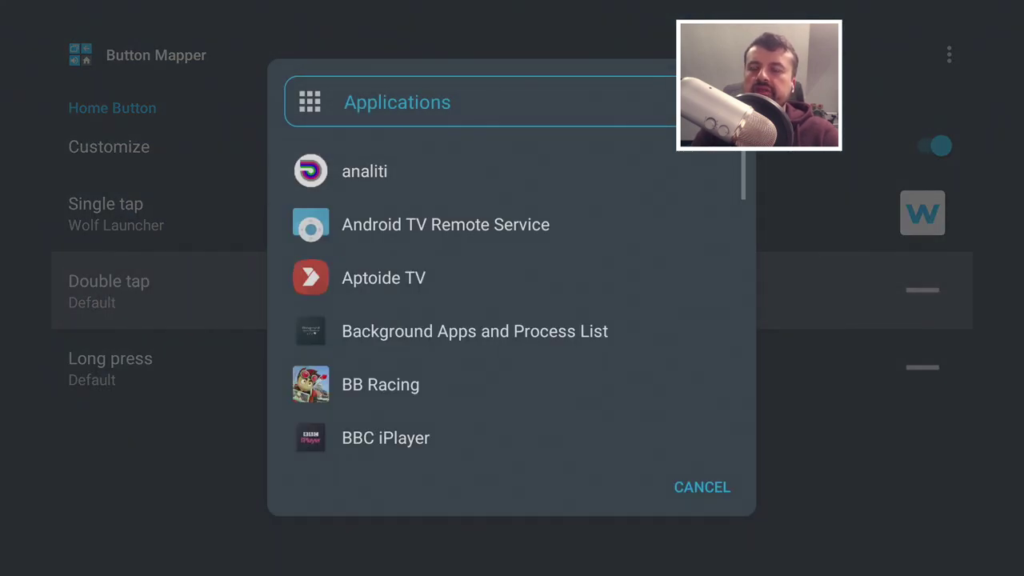
{"action": "key", "text": "Return"}
{"action": "key", "text": "Down"}
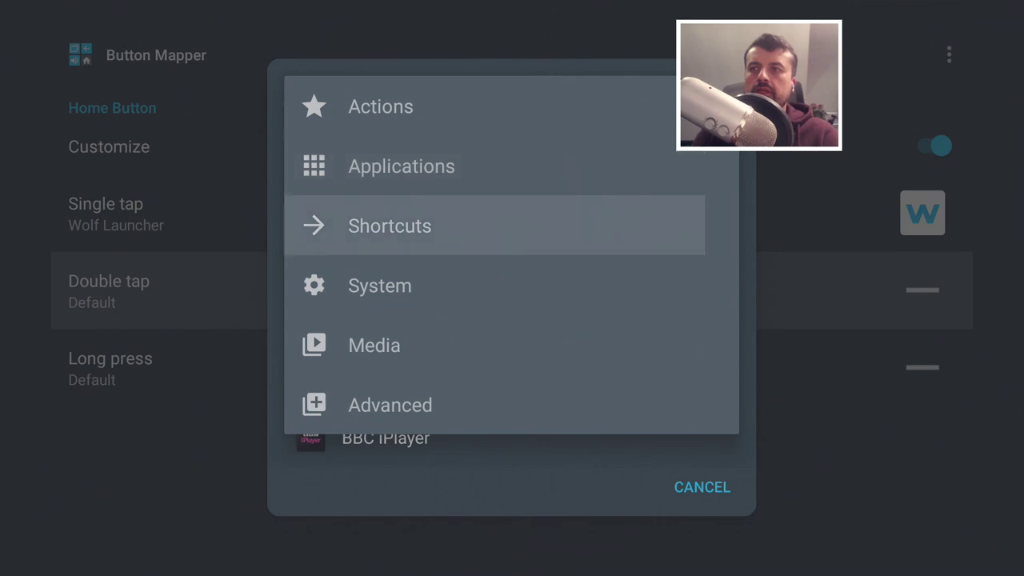
{"action": "key", "text": "Down"}
{"action": "key", "text": "Return"}
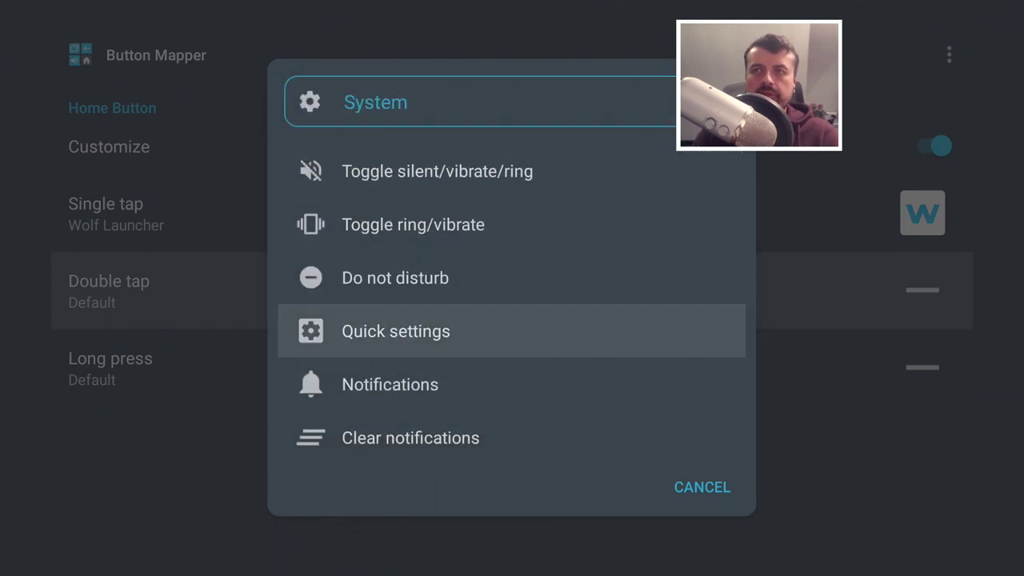
{"action": "key", "text": "Return"}
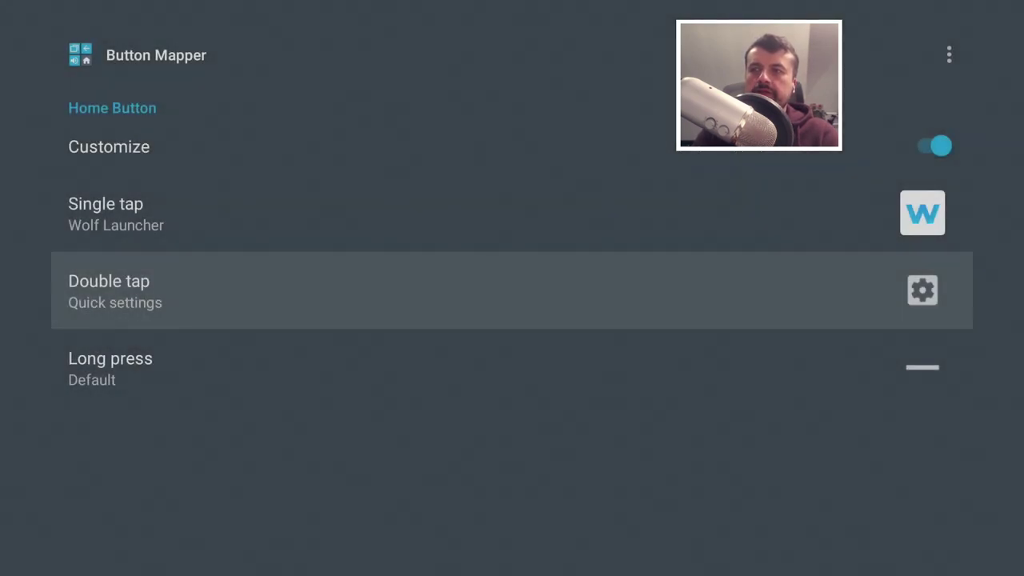
{"action": "key", "text": "Down"}
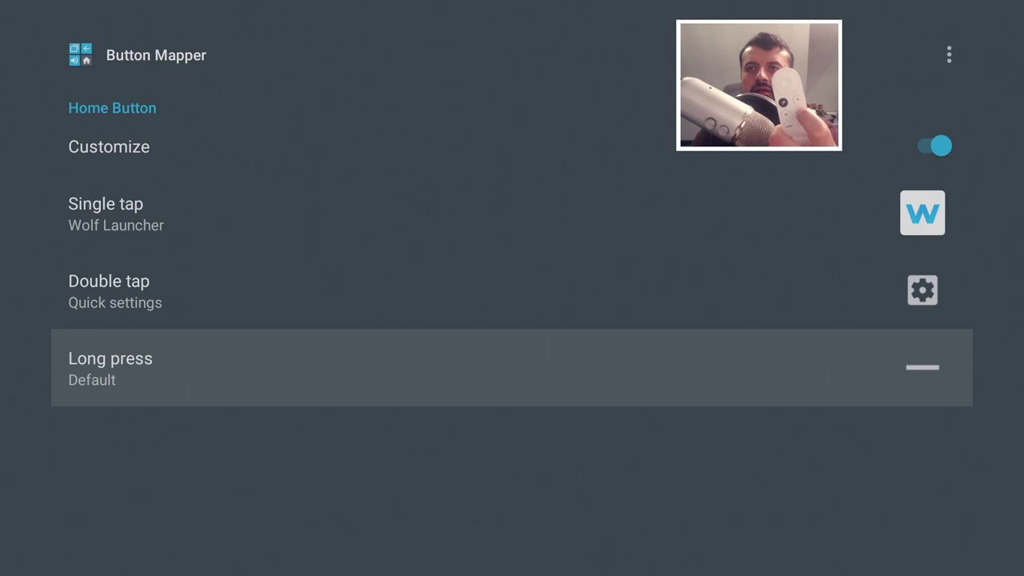
Step: Bring up Wolf Launcher with the remapped Home button and launch Downloader from its Applications tiles
{"action": "key", "text": "Home"}
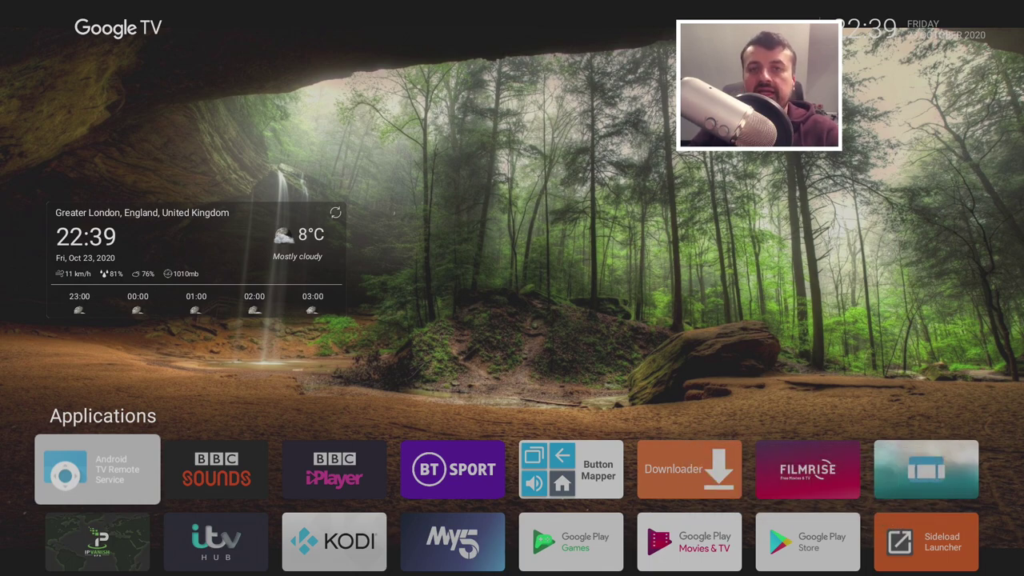
{"action": "key", "text": "Down"}
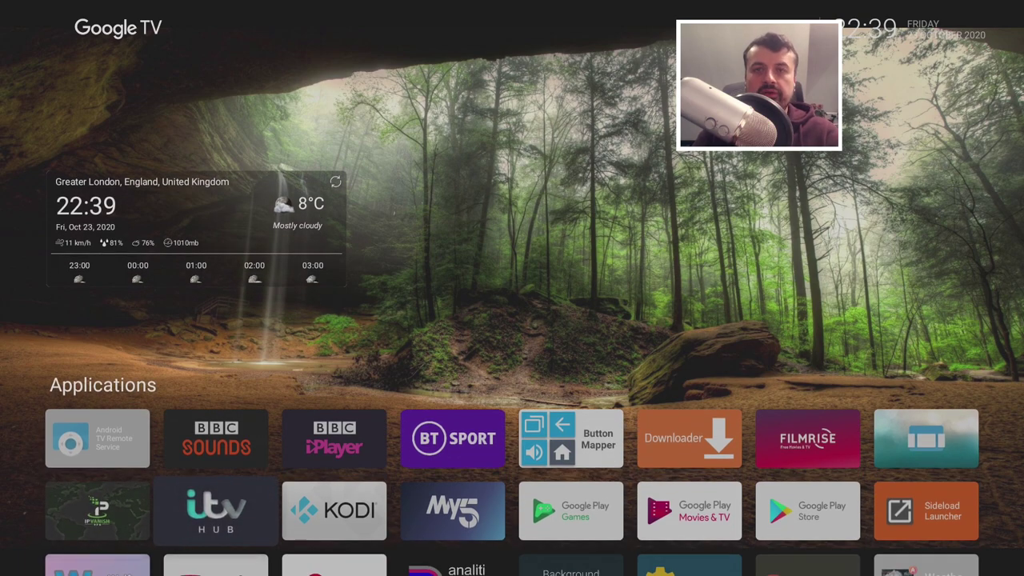
{"action": "key", "text": "Right"}
{"action": "key", "text": "Right"}
{"action": "key", "text": "Right"}
{"action": "key", "text": "Right"}
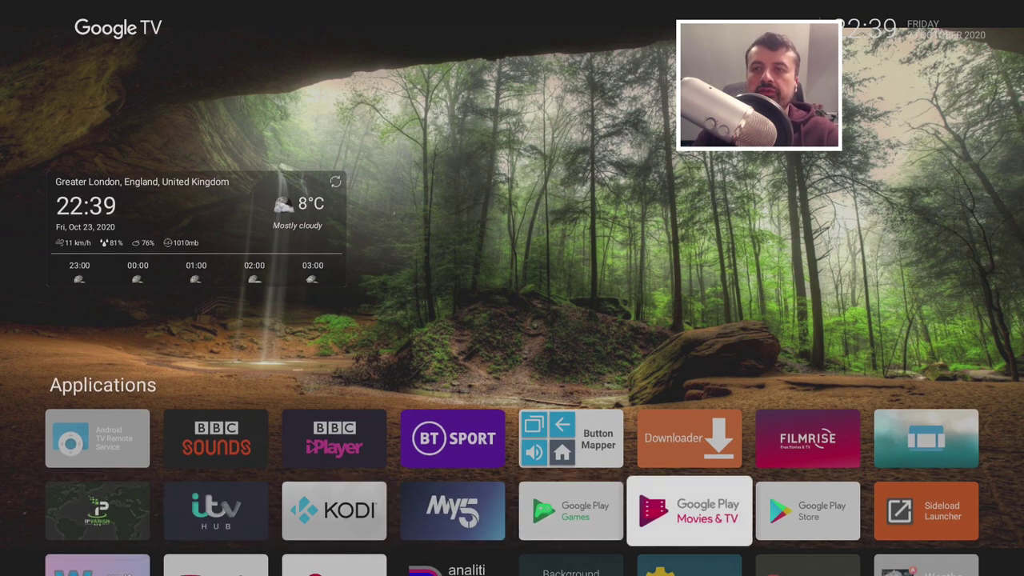
{"action": "key", "text": "Up"}
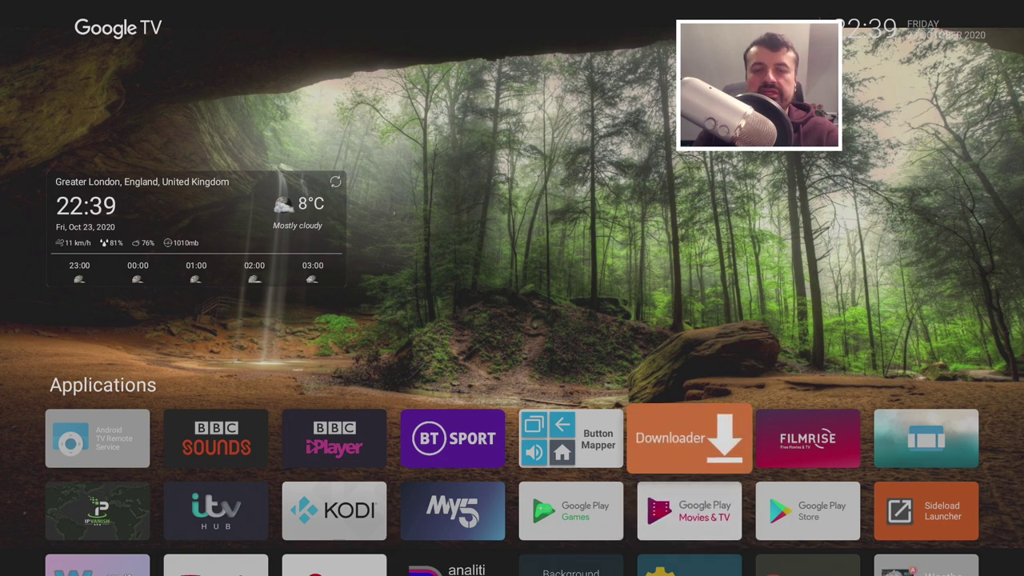
{"action": "key", "text": "Right"}
{"action": "key", "text": "Left"}
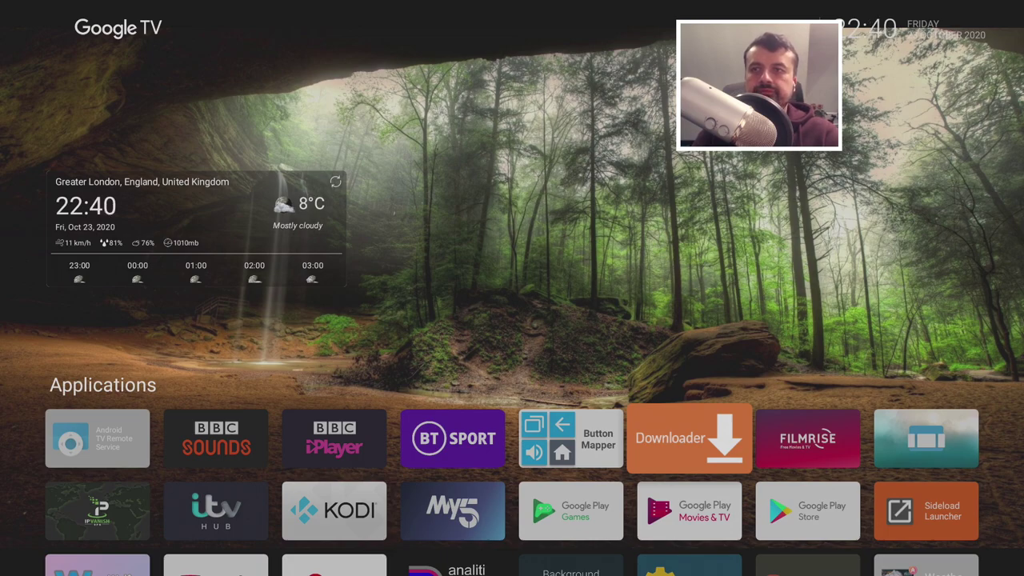
{"action": "key", "text": "Return"}
{"action": "key", "text": "Return"}
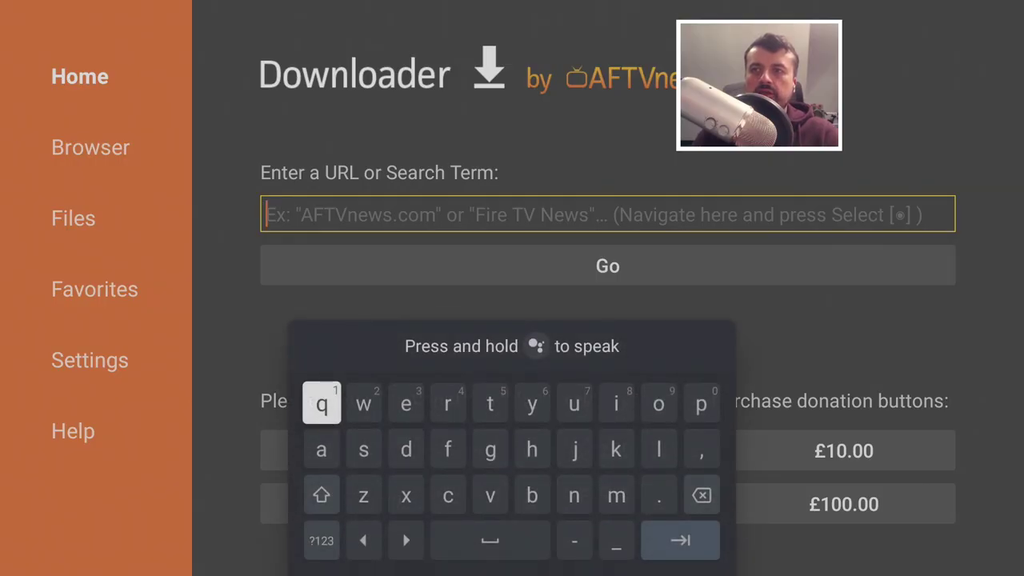
Step: Dictate '1080p wallpaper' into Downloader's URL field and run the Google search
{"action": "key", "text": "XF86AudioMic"}
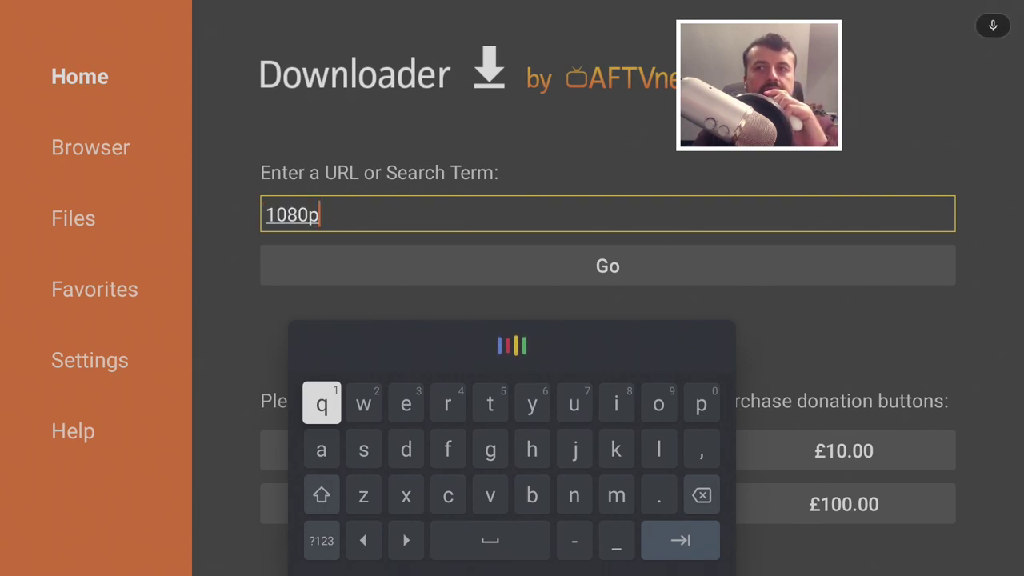
{"action": "key", "text": "Return"}
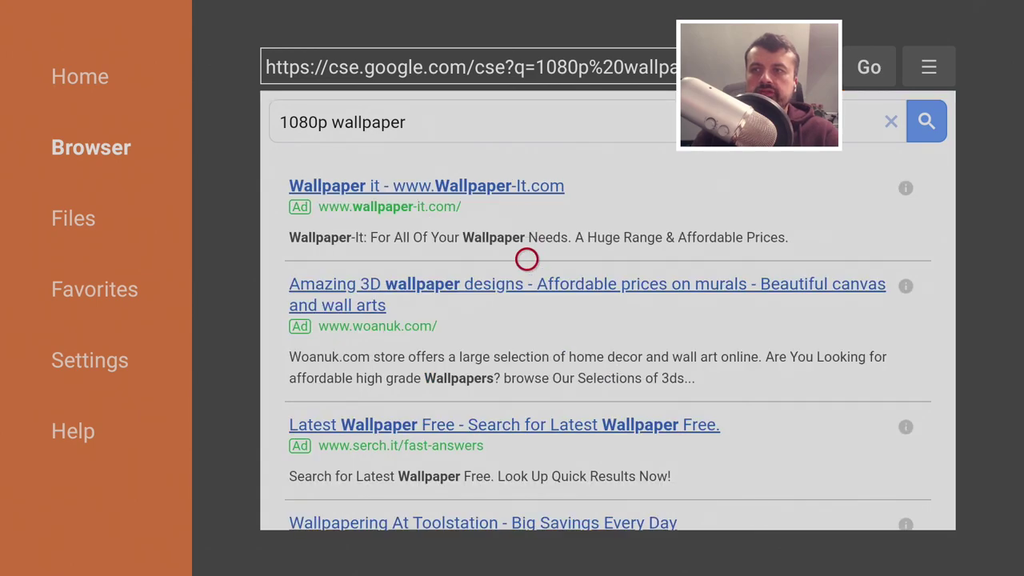
Step: Open the Unsplash 1080p wallpaper collection from the search results
{"action": "scroll", "coordinate": [526, 508], "scroll_direction": "down", "scroll_amount": 4}
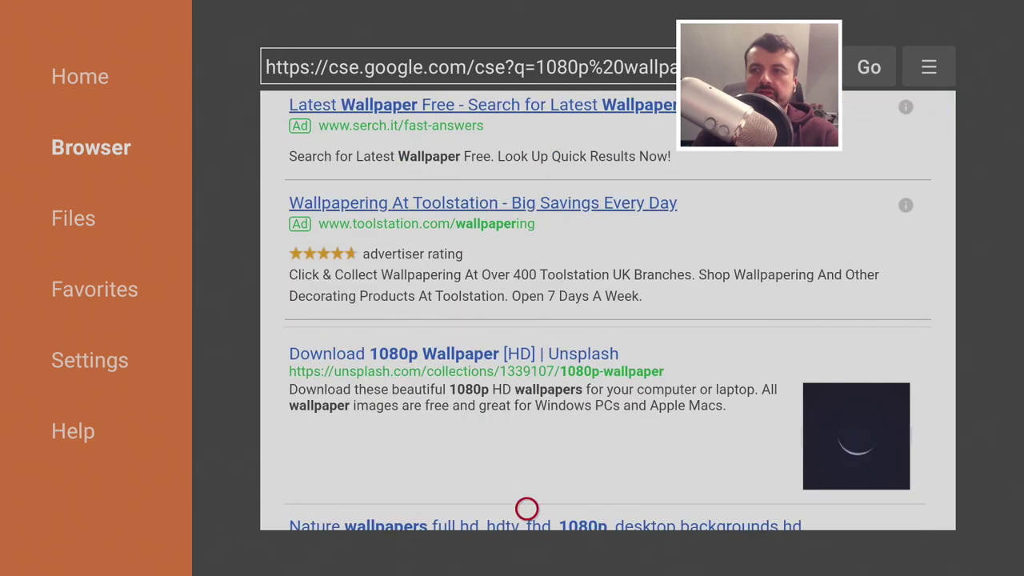
{"action": "scroll", "coordinate": [527, 508], "scroll_direction": "down", "scroll_amount": 1}
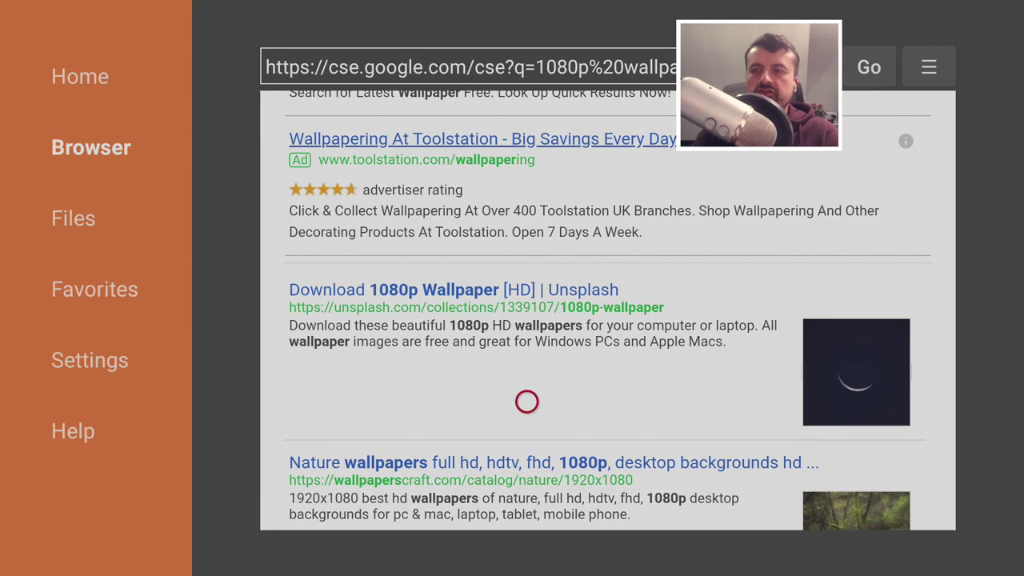
{"action": "left_click", "coordinate": [526, 295]}
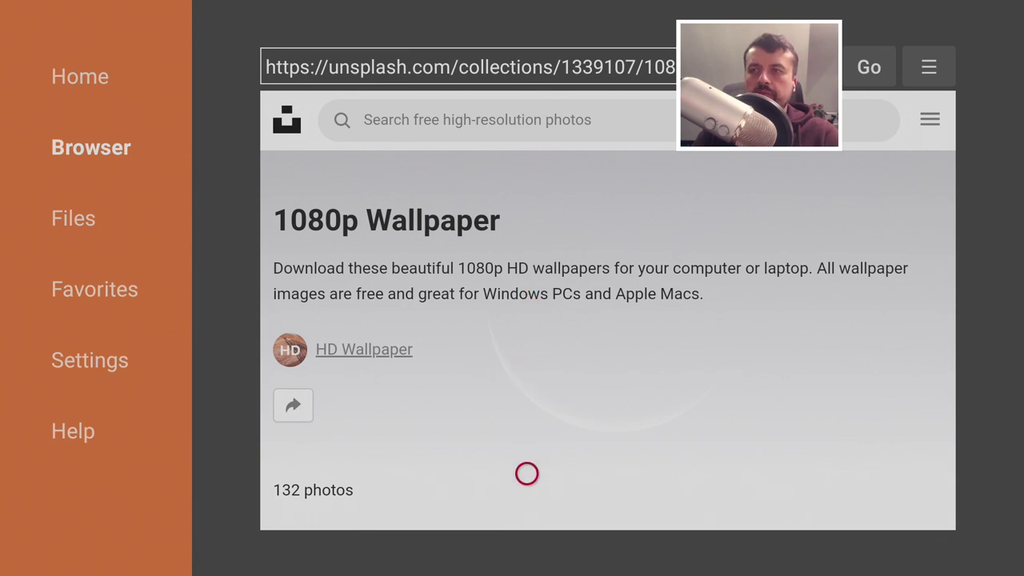
Step: Download the cliff and waterfall photo and close the thank-the-photographer panel
{"action": "scroll", "coordinate": [527, 509], "scroll_direction": "down", "scroll_amount": 4}
{"action": "scroll", "coordinate": [526, 509], "scroll_direction": "down", "scroll_amount": 10}
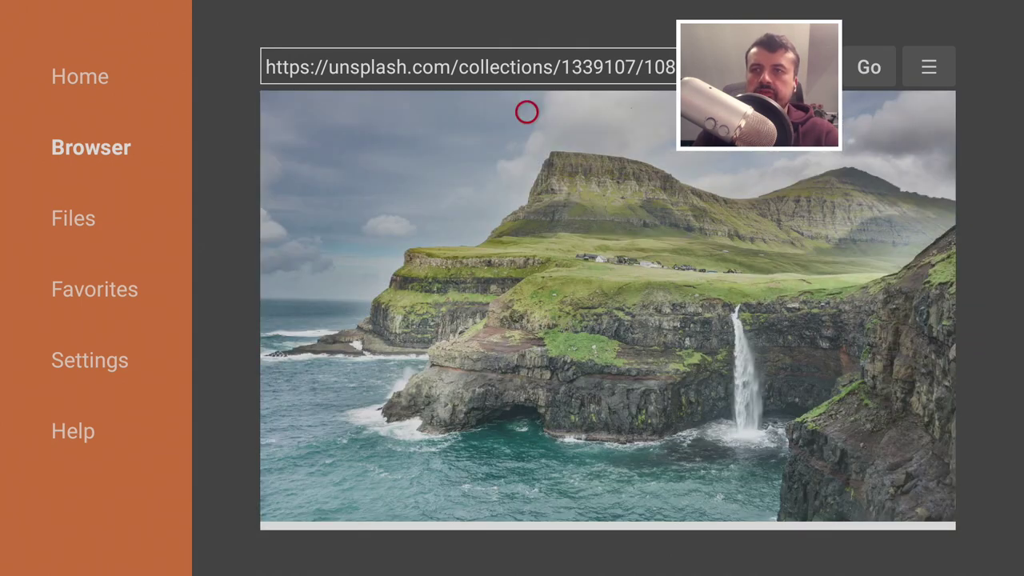
{"action": "scroll", "coordinate": [526, 507], "scroll_direction": "down", "scroll_amount": 1}
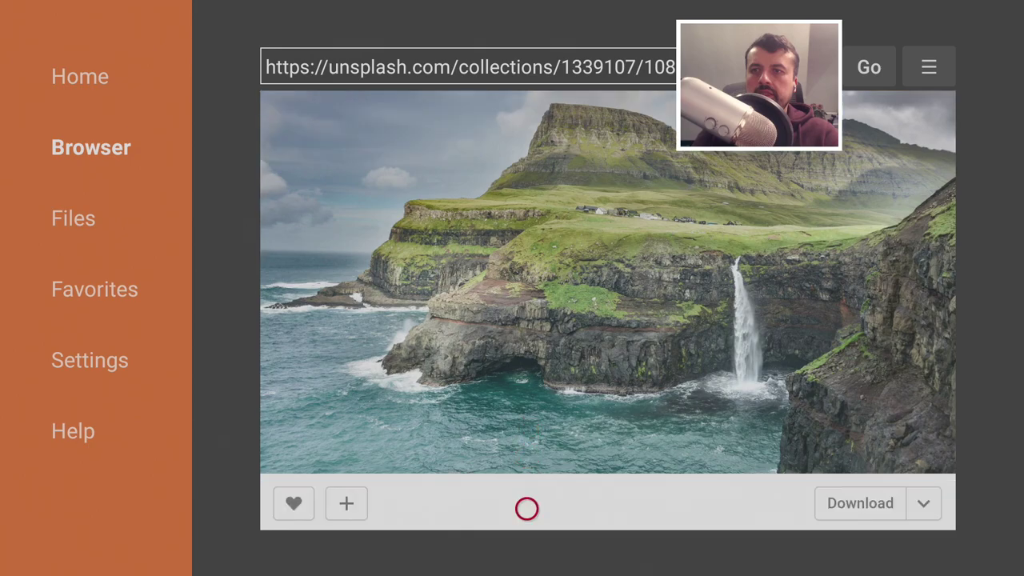
{"action": "left_click", "coordinate": [837, 507]}
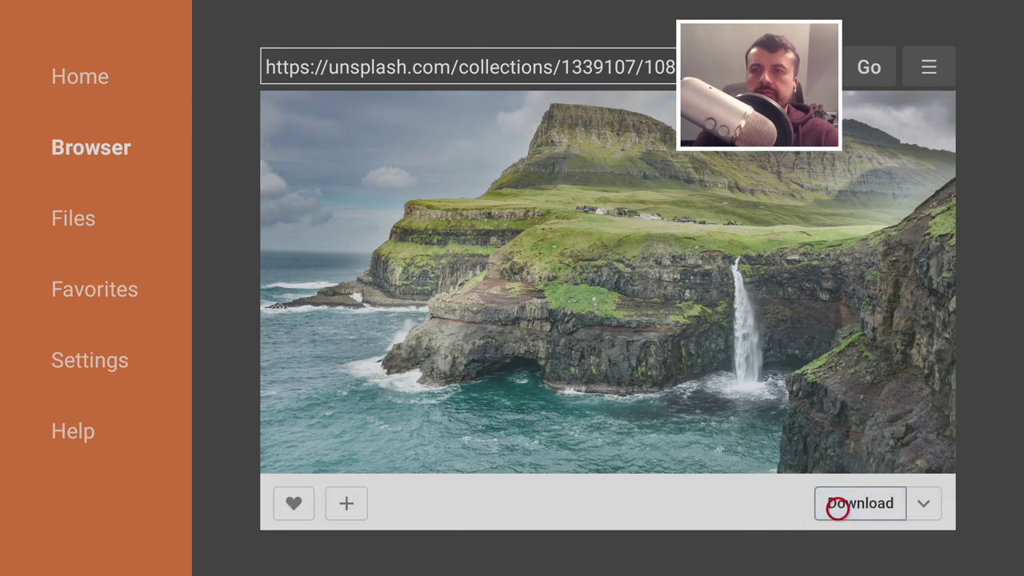
{"action": "left_click", "coordinate": [837, 508]}
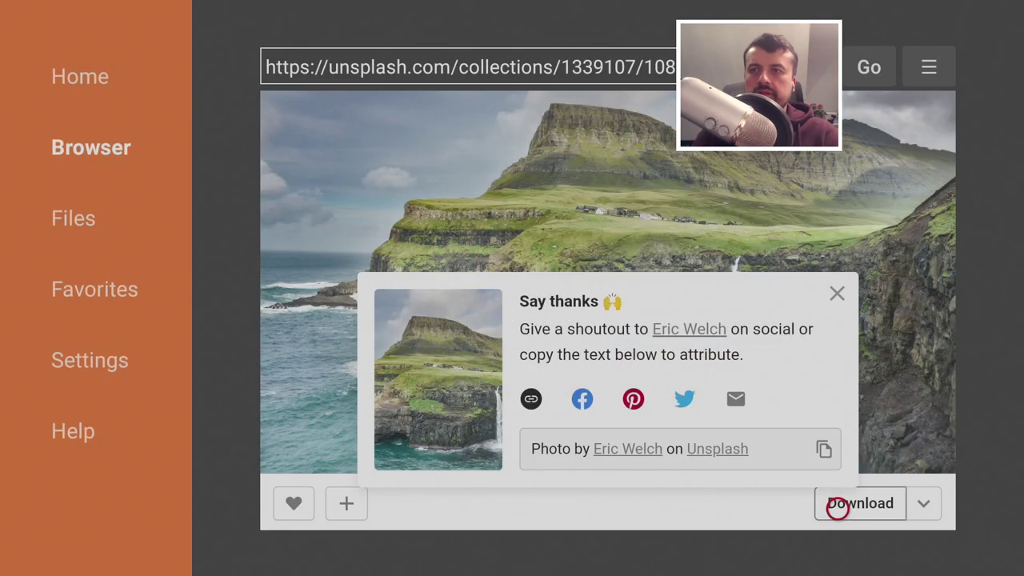
{"action": "left_click", "coordinate": [838, 303]}
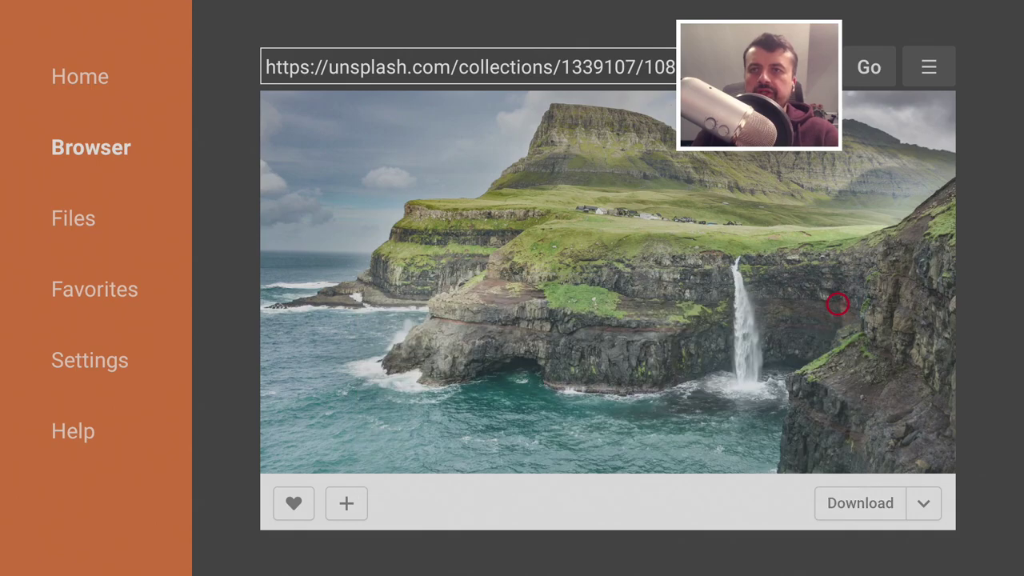
Step: Download the Hong Kong city skyline photo, choose Done, and return to the home screen
{"action": "scroll", "coordinate": [838, 509], "scroll_direction": "down", "scroll_amount": 5}
{"action": "scroll", "coordinate": [837, 508], "scroll_direction": "down", "scroll_amount": 15}
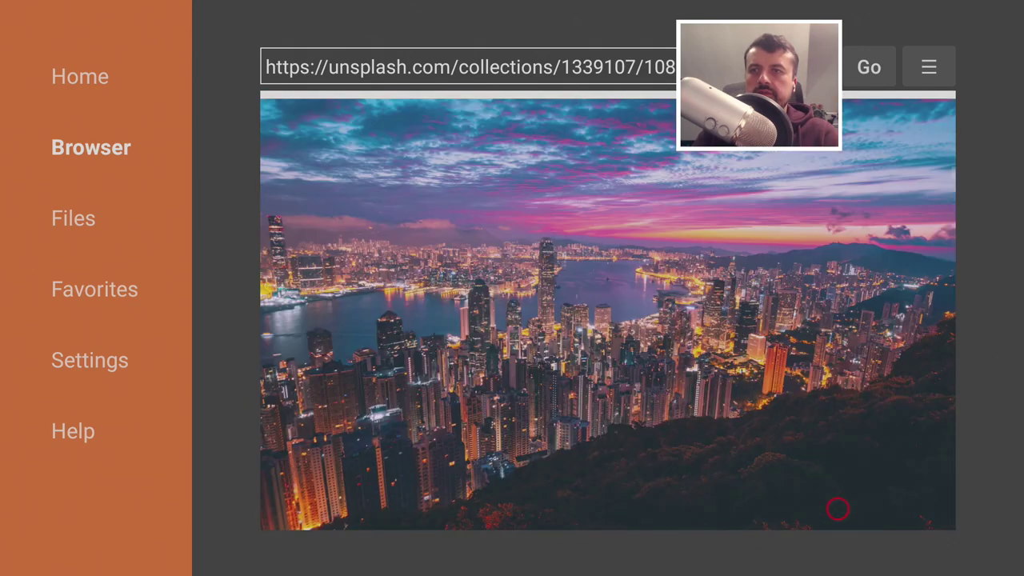
{"action": "scroll", "coordinate": [837, 509], "scroll_direction": "down", "scroll_amount": 5}
{"action": "scroll", "coordinate": [837, 320], "scroll_direction": "up", "scroll_amount": 3}
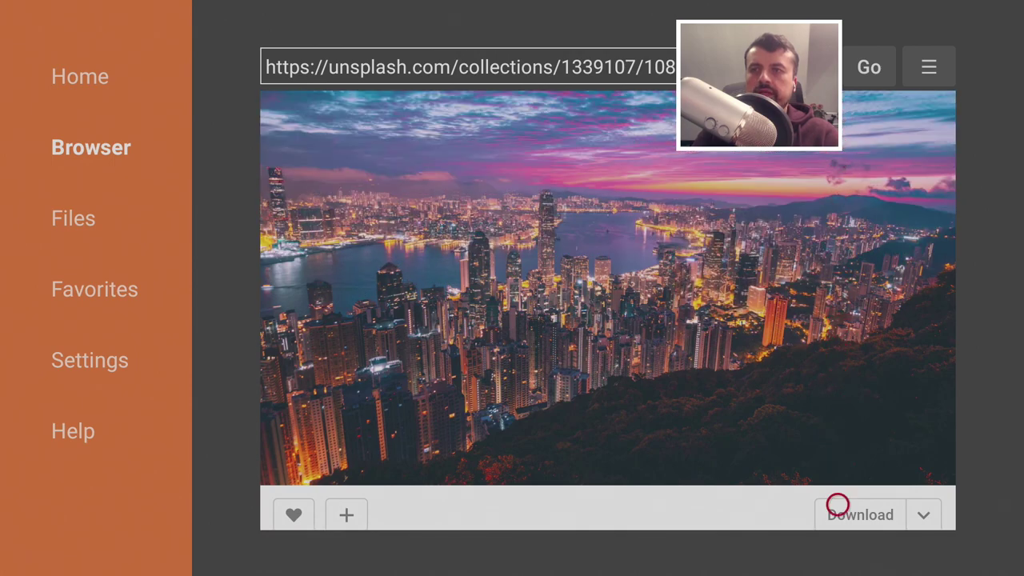
{"action": "left_click", "coordinate": [838, 504]}
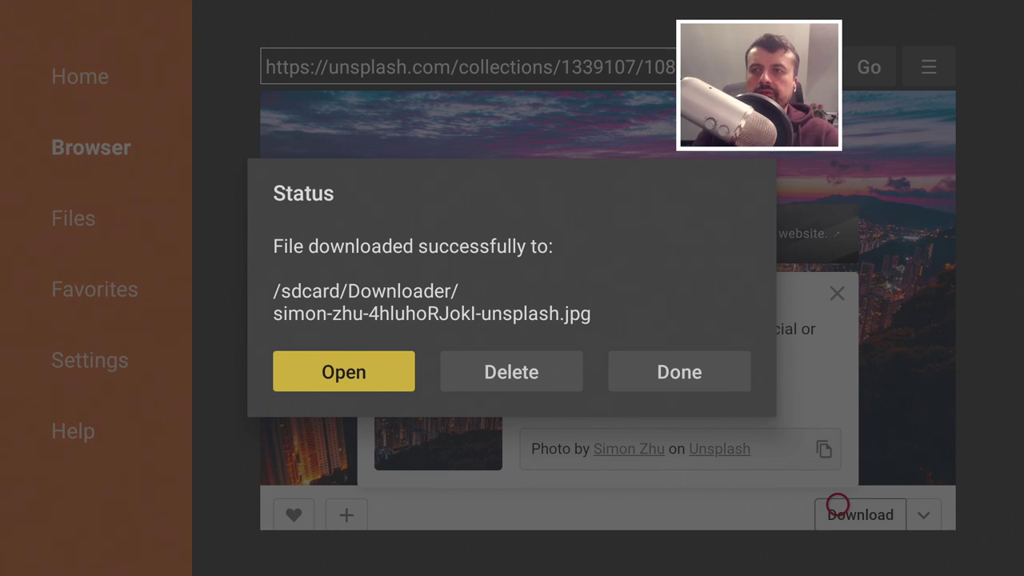
{"action": "key", "text": "Right"}
{"action": "key", "text": "Right"}
{"action": "key", "text": "Return"}
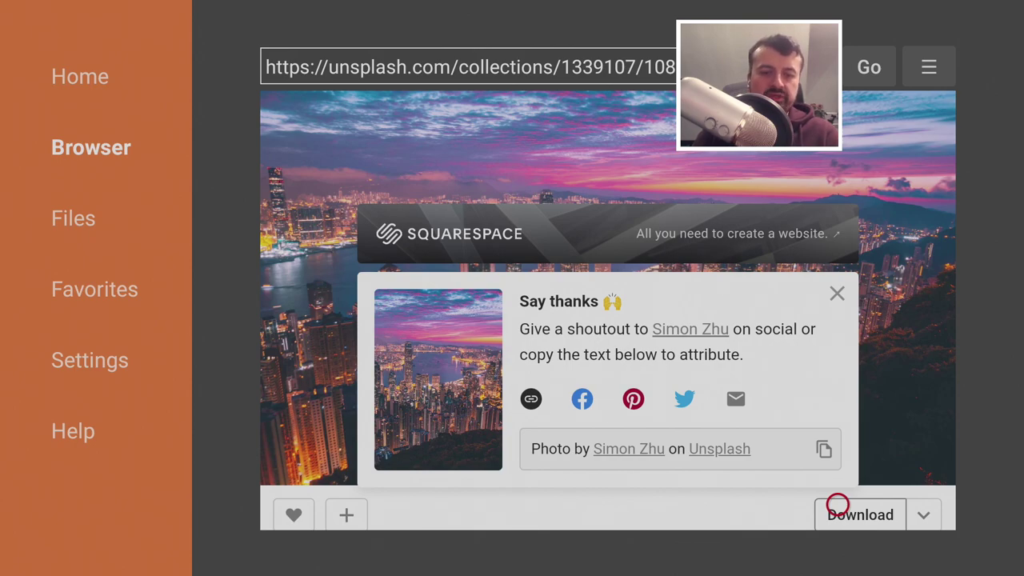
{"action": "key", "text": "Home"}
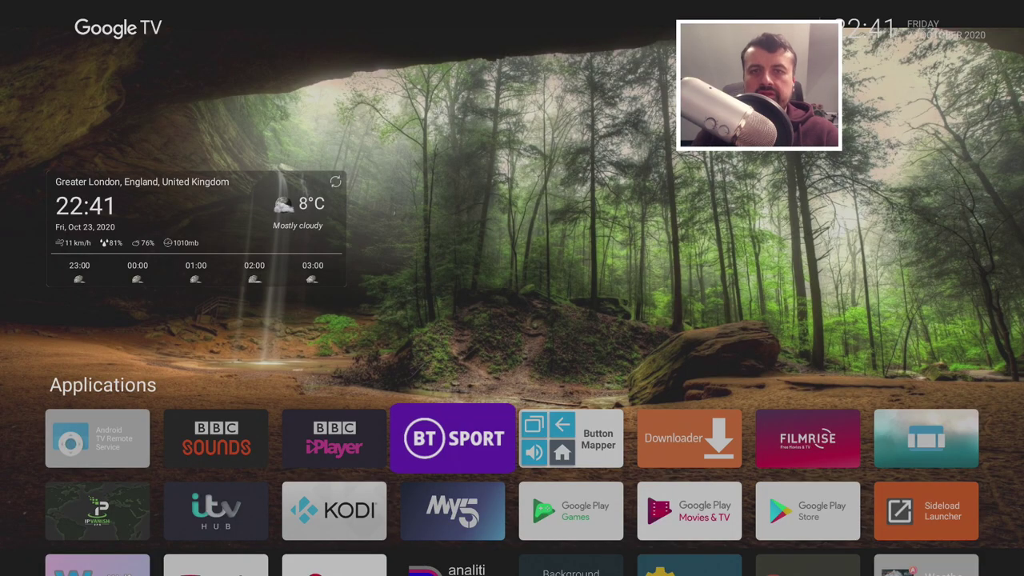
Step: Reach Wolf Launcher's Wallpaper settings through the menu's Launcher Settings
{"action": "key", "text": "Return"}
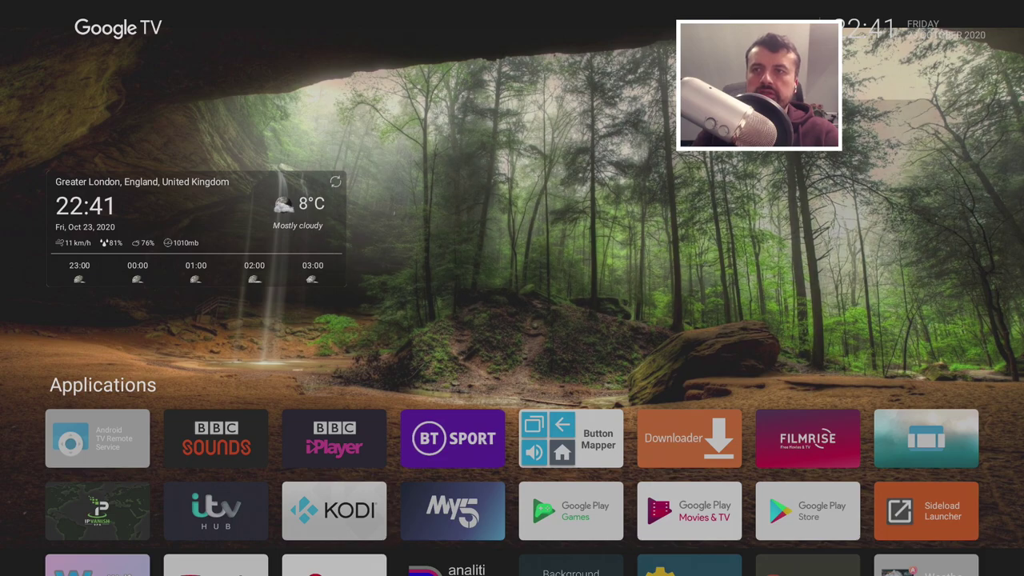
{"action": "key", "text": "Down"}
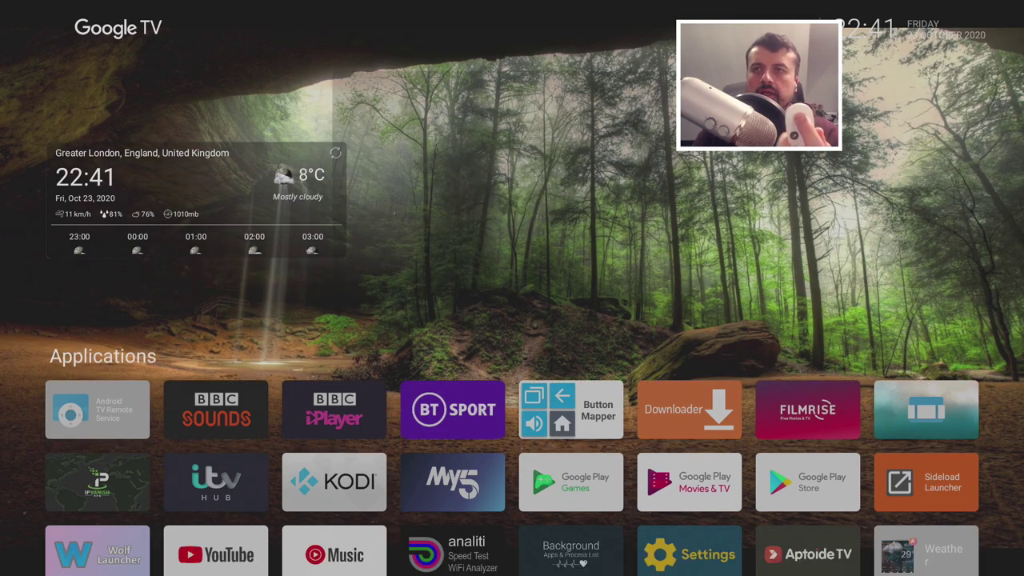
{"action": "key", "text": "Menu"}
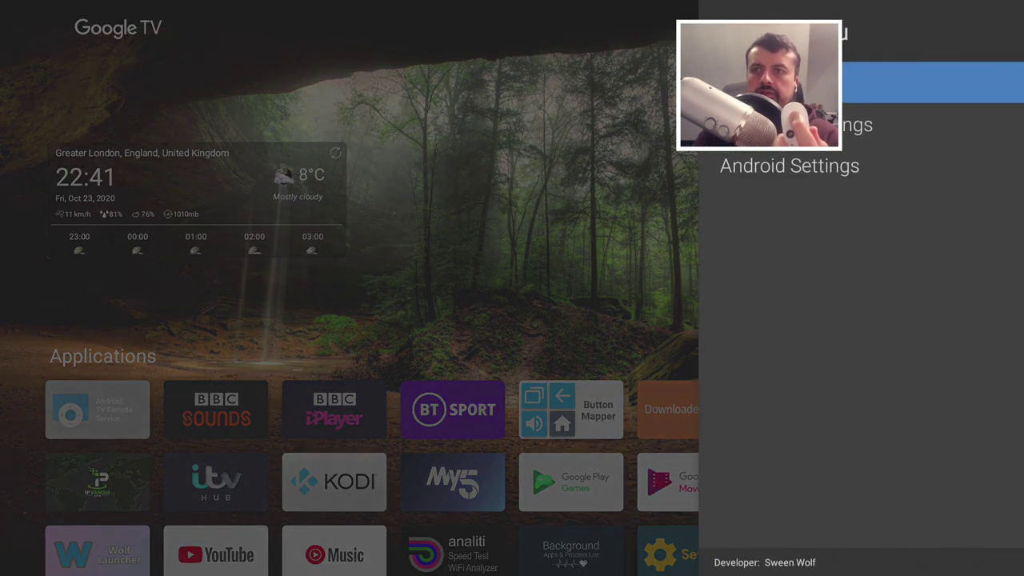
{"action": "key", "text": "Down"}
{"action": "key", "text": "Return"}
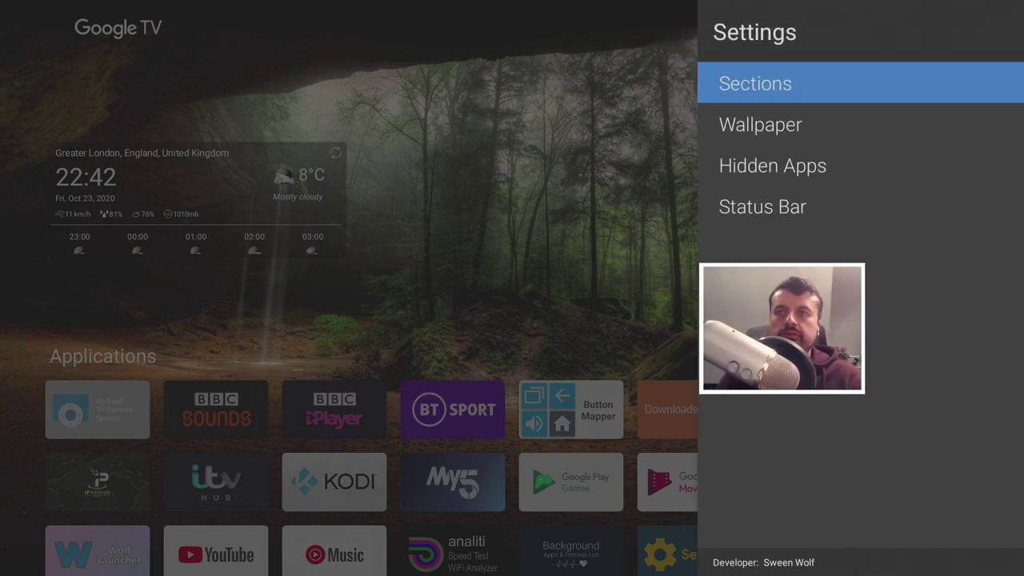
{"action": "key", "text": "Down"}
{"action": "key", "text": "Return"}
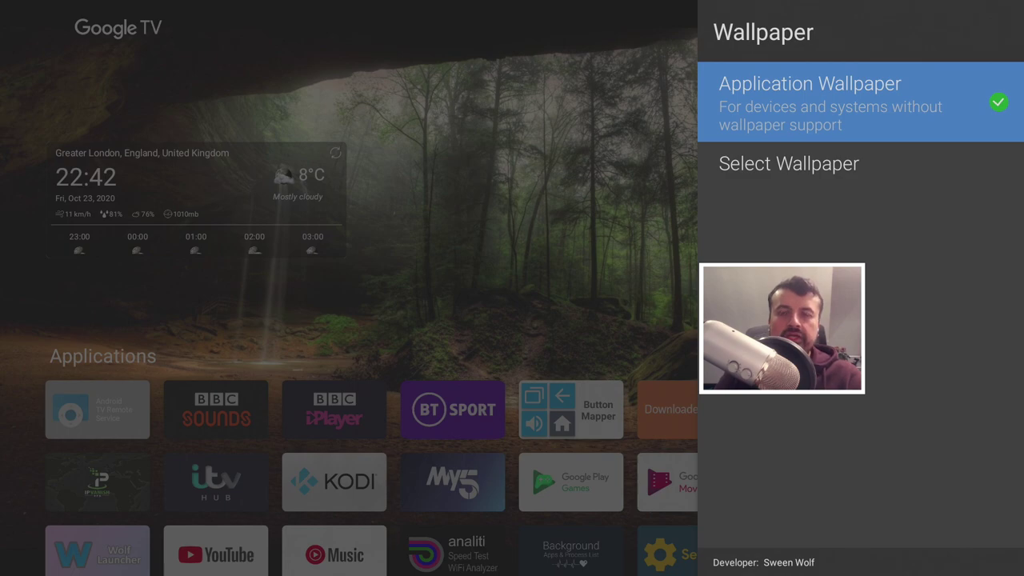
Step: Toggle Application Wallpaper off and back on, then bring up Select Wallpaper
{"action": "key", "text": "Return"}
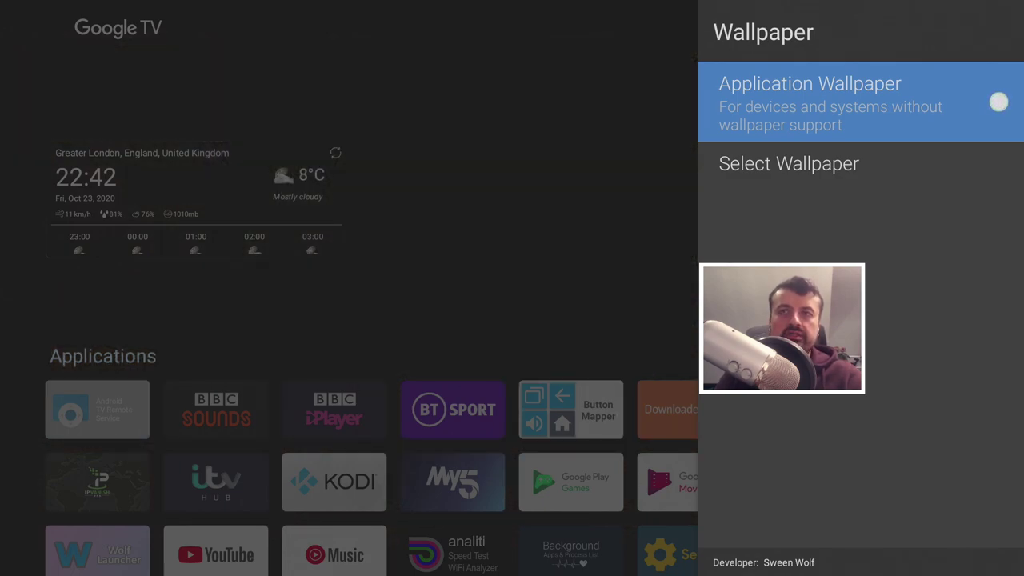
{"action": "key", "text": "Return"}
{"action": "key", "text": "Down"}
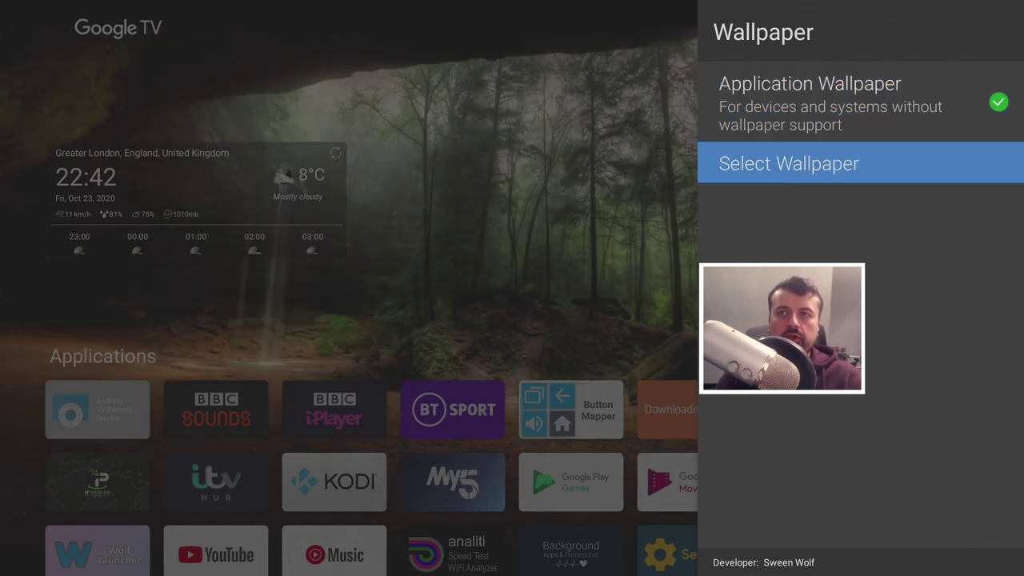
{"action": "key", "text": "Escape"}
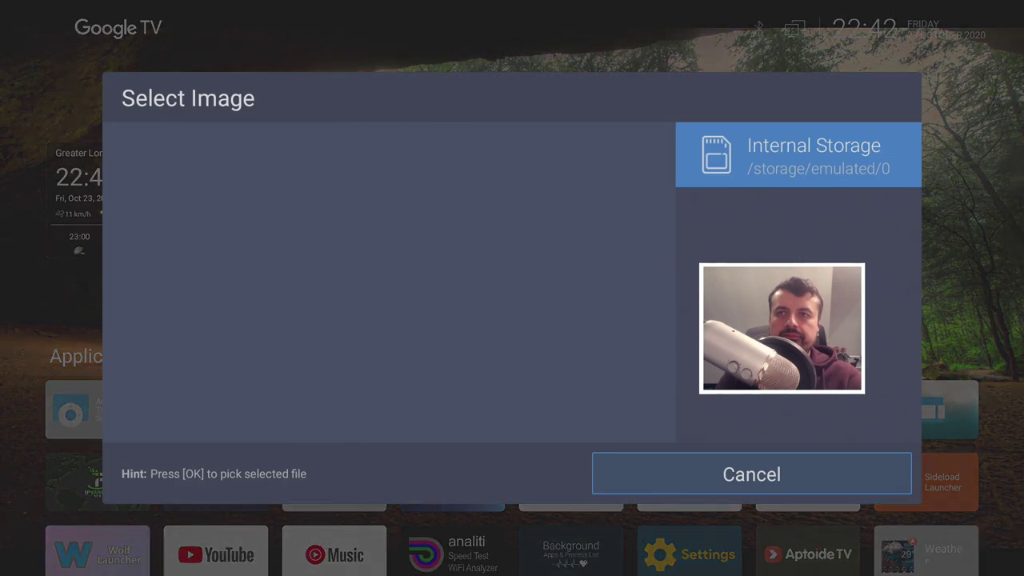
Step: Set the simon-zhu skyline image from Internal Storage > Downloader as the wallpaper
{"action": "key", "text": "Return"}
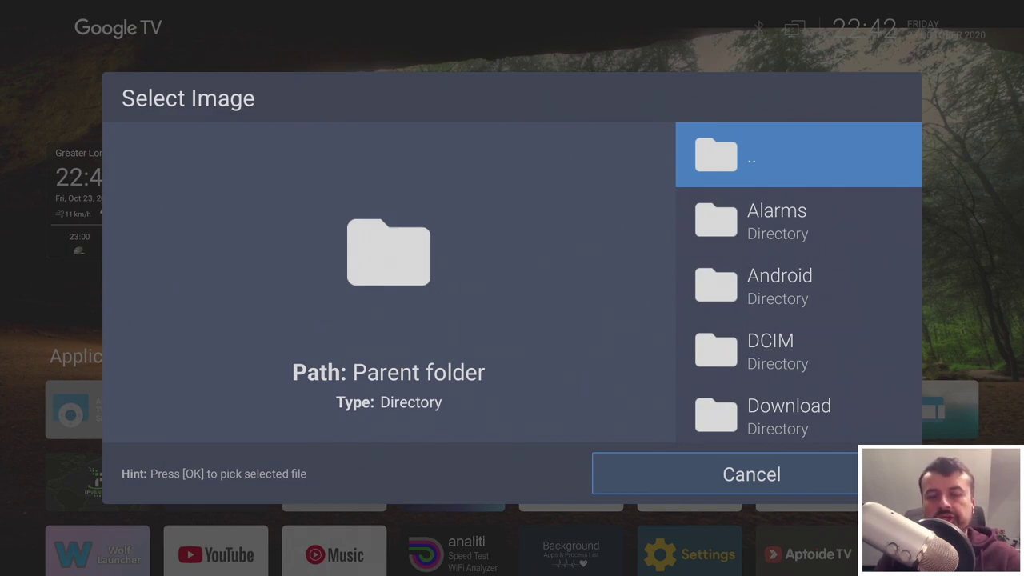
{"action": "key", "text": "Down"}
{"action": "key", "text": "Down"}
{"action": "key", "text": "Down"}
{"action": "key", "text": "Down"}
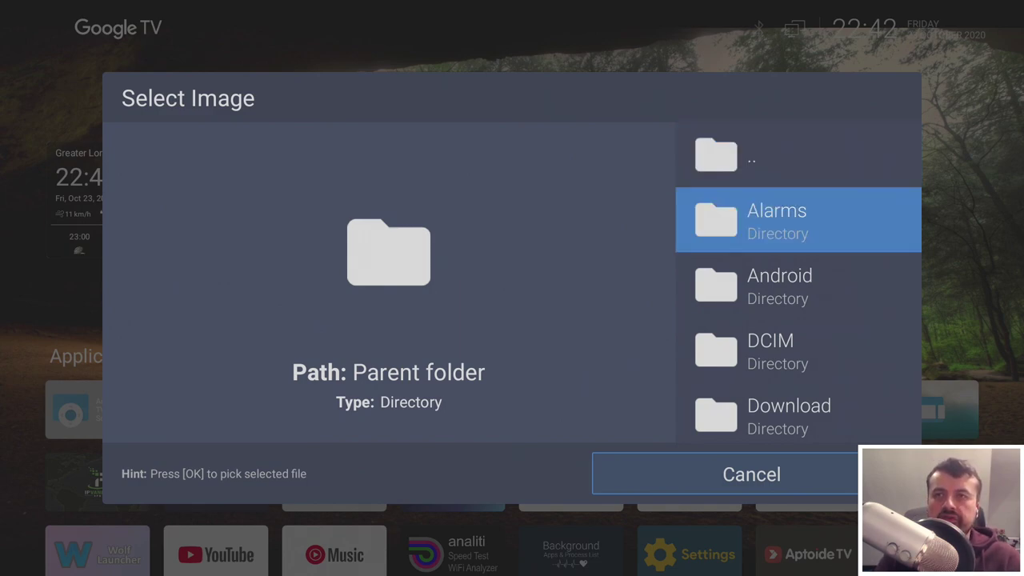
{"action": "key", "text": "Down"}
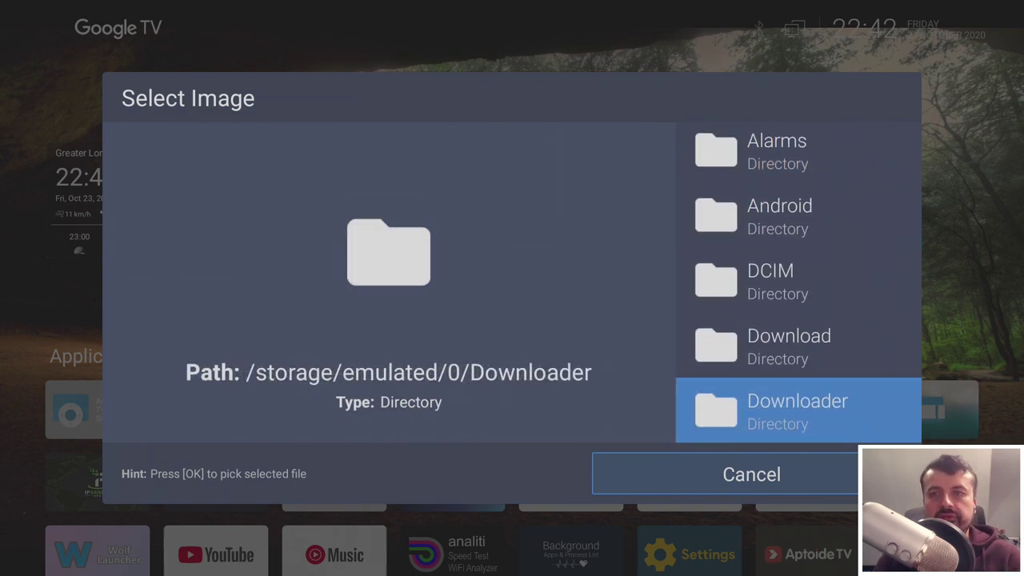
{"action": "key", "text": "Return"}
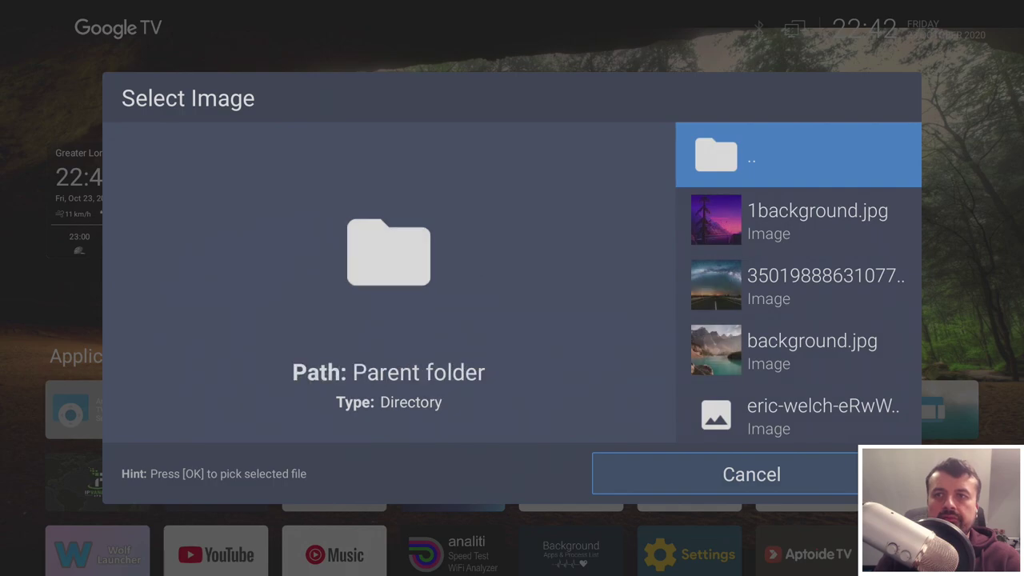
{"action": "key", "text": "Down"}
{"action": "key", "text": "Down"}
{"action": "key", "text": "Down"}
{"action": "key", "text": "Down"}
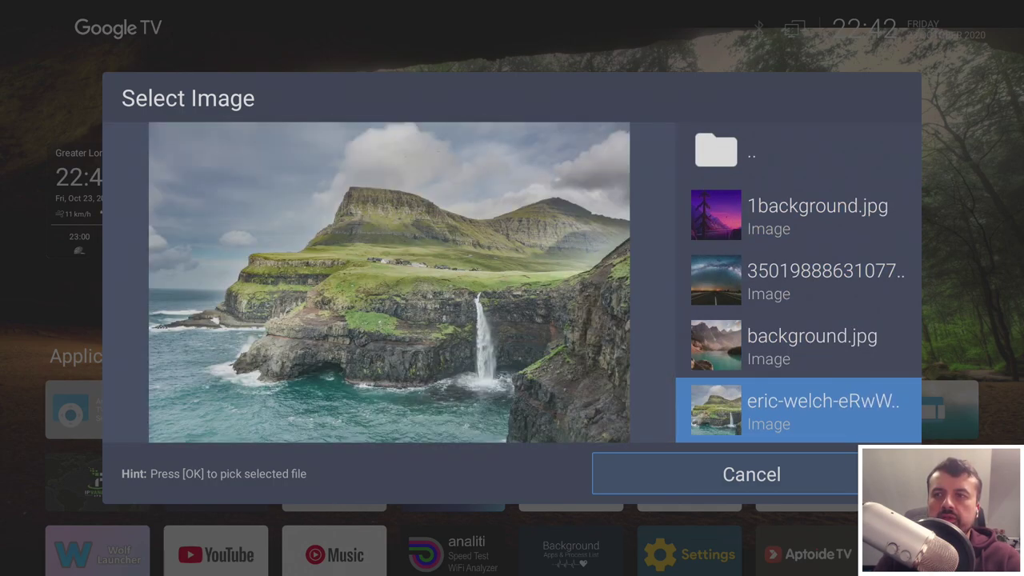
{"action": "key", "text": "Down"}
{"action": "key", "text": "Down"}
{"action": "key", "text": "Down"}
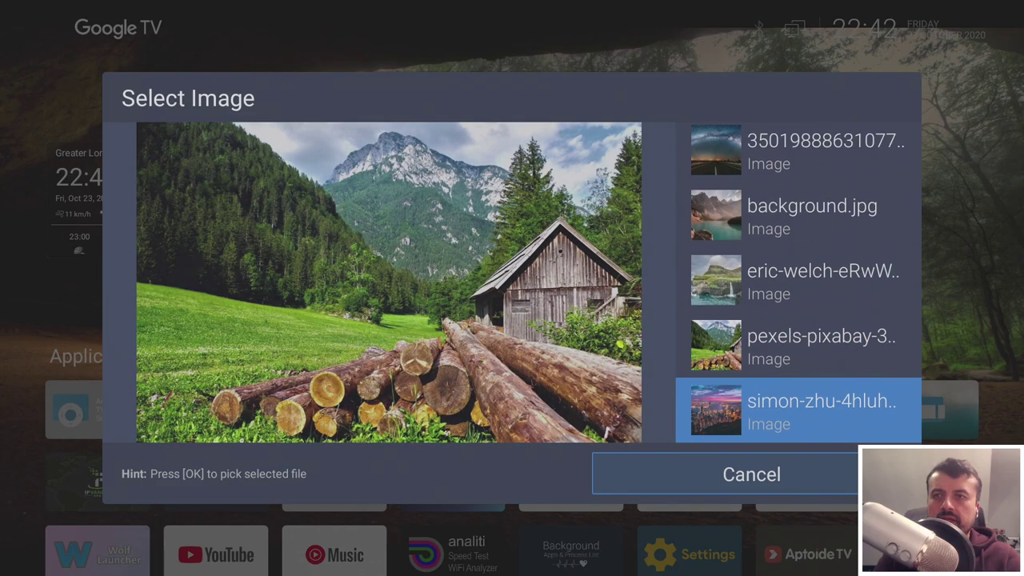
{"action": "key", "text": "Up"}
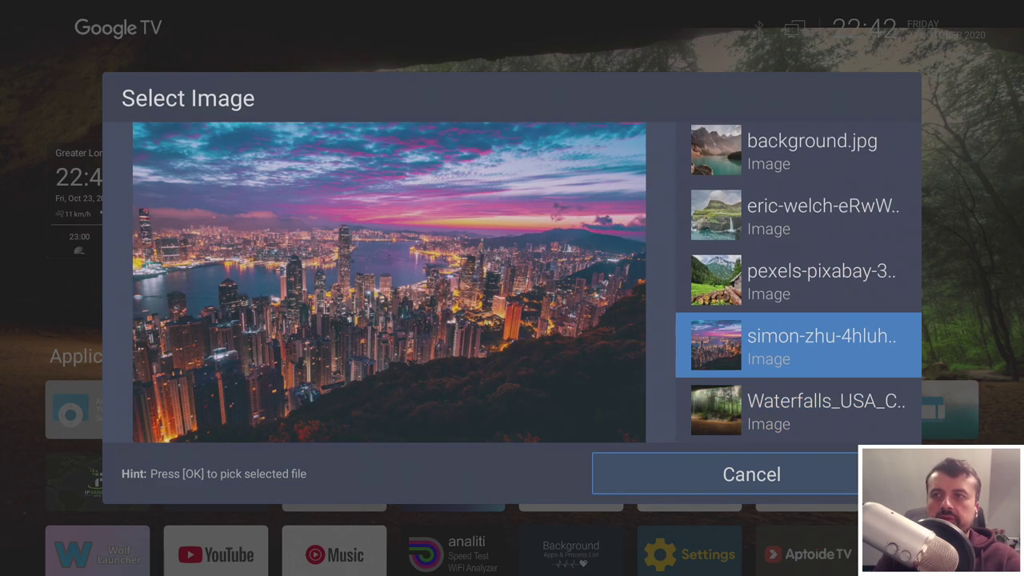
{"action": "key", "text": "Return"}
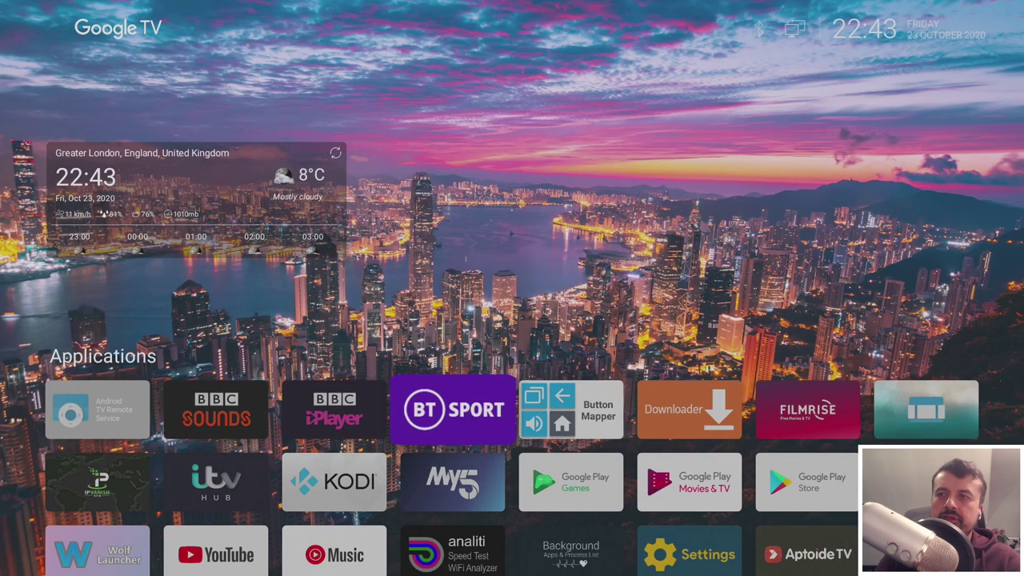
{"action": "key", "text": "Down"}
{"action": "key", "text": "Down"}
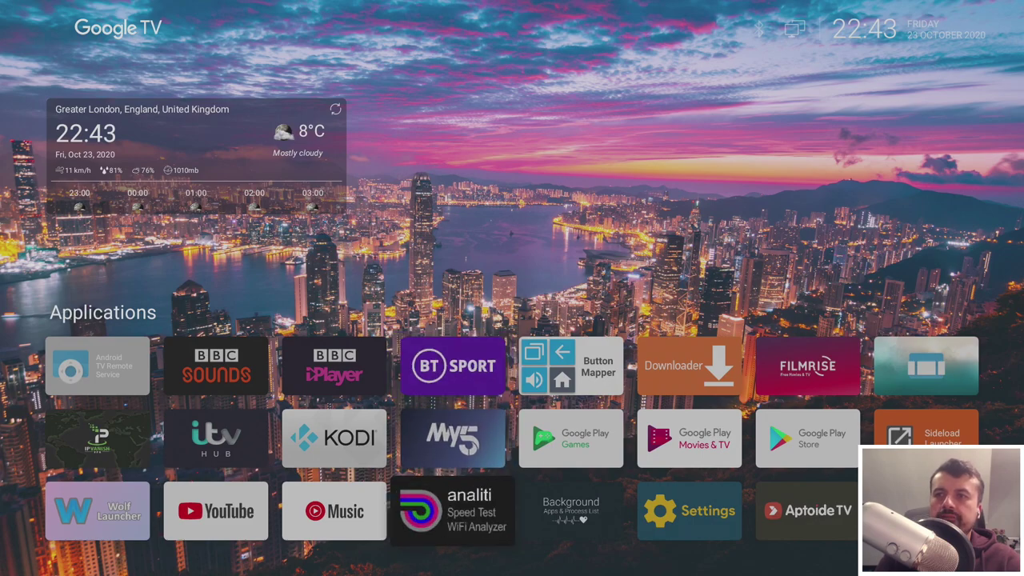